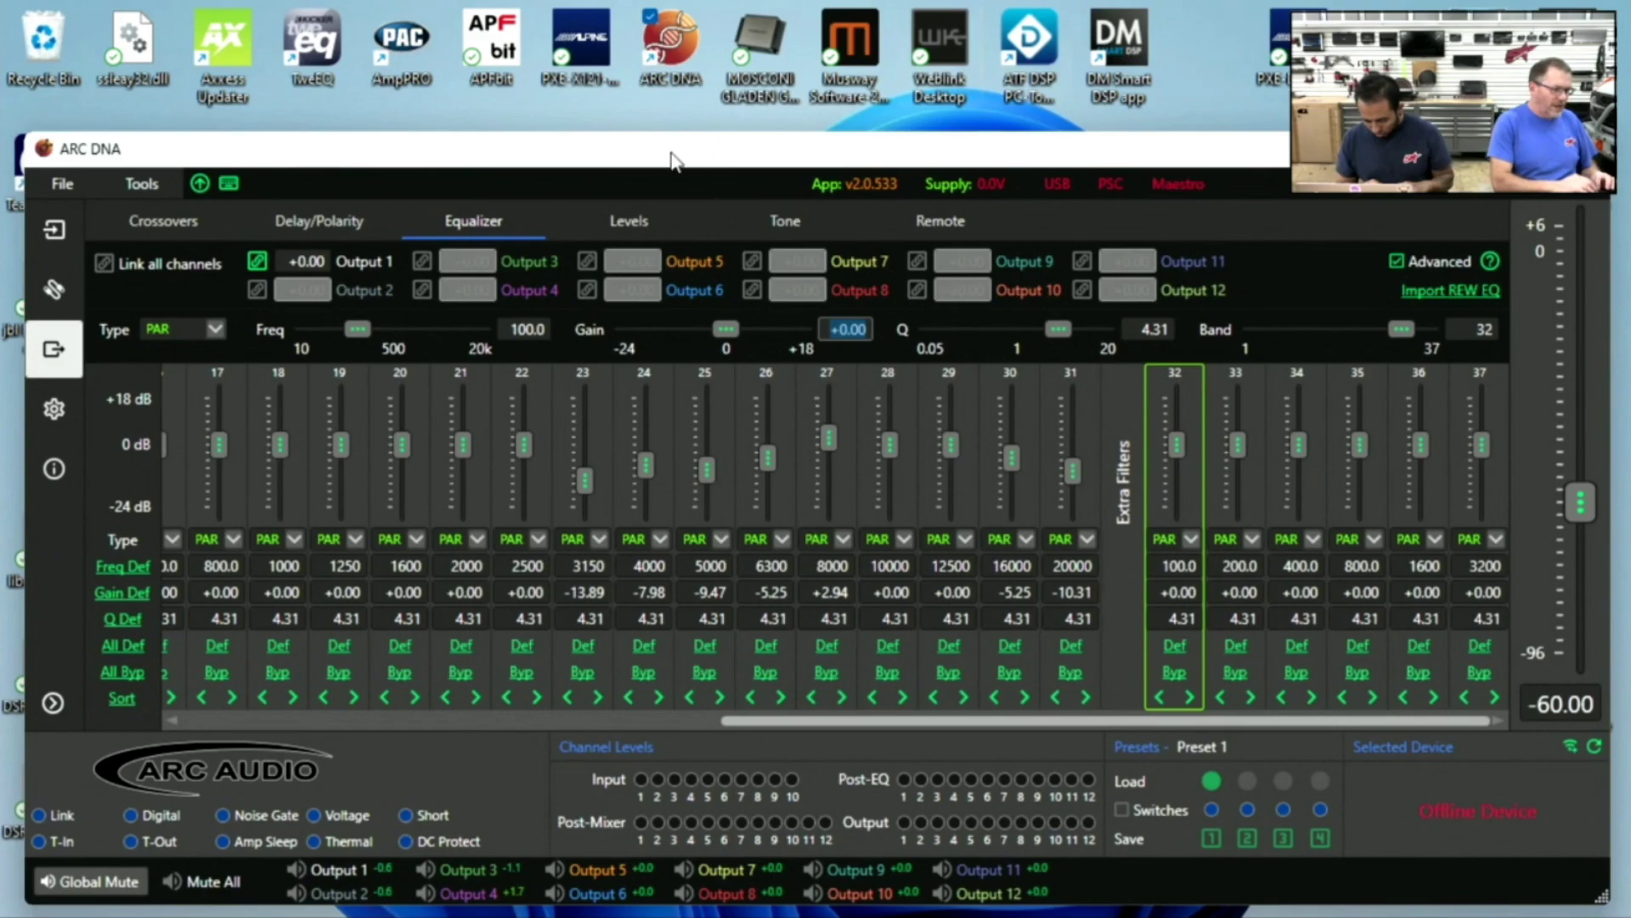
Step: Maximize the window, link Output 2 with Output 1 in the equalizer, and check Output 2's bands alone before relinking Output 1
left_click_drag(674, 149, 664, 4)
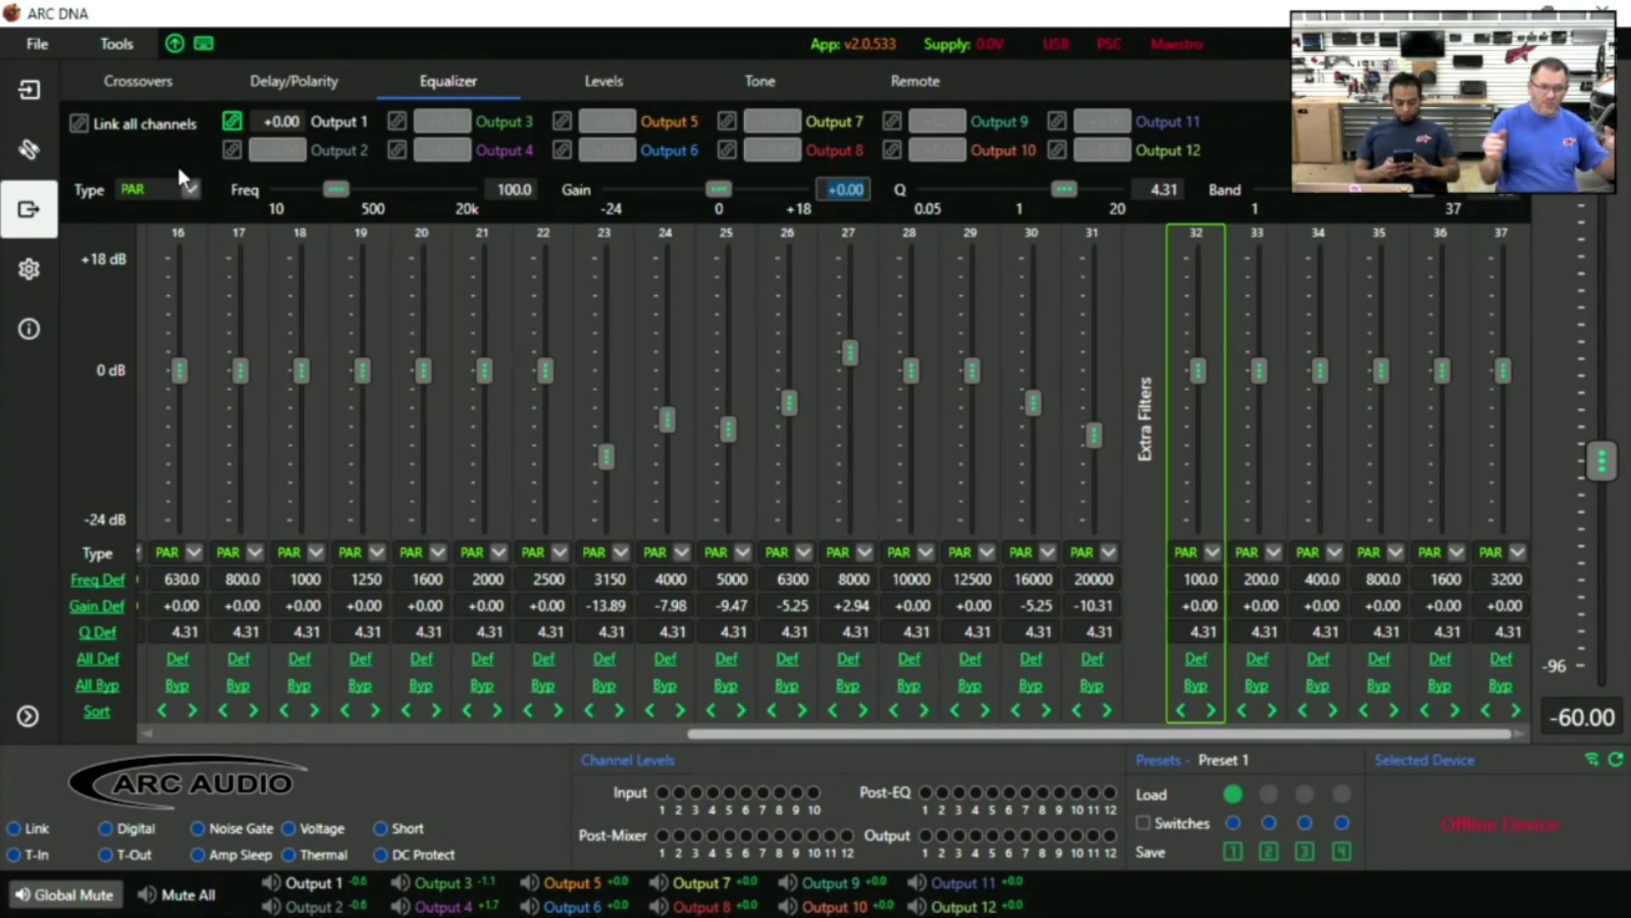
left_click(233, 153)
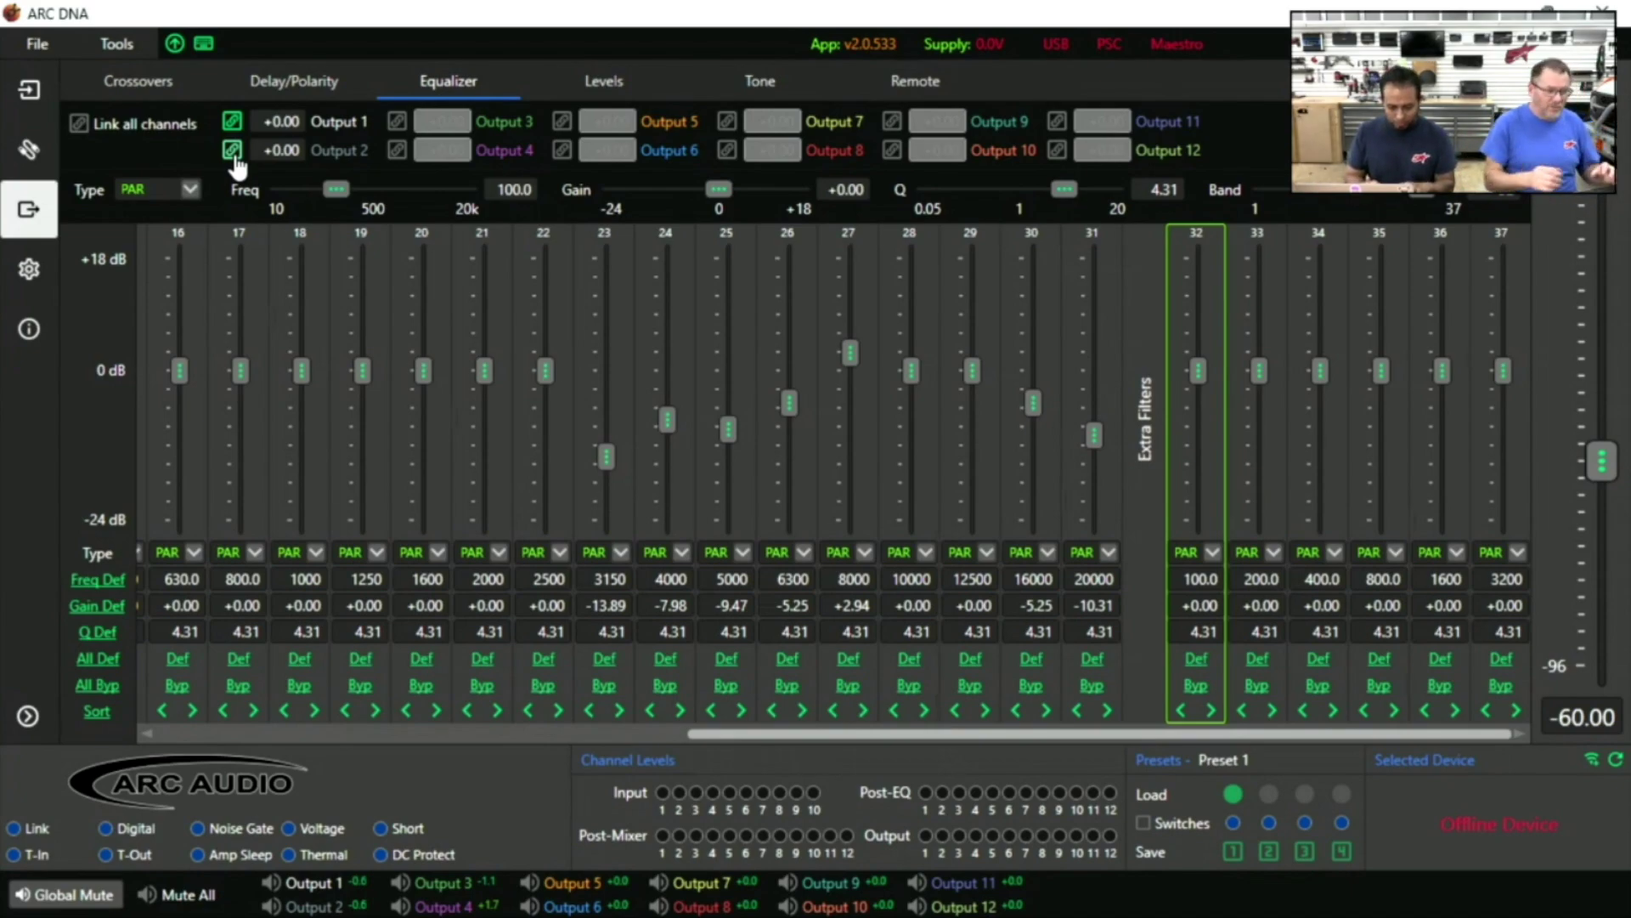
left_click(232, 124)
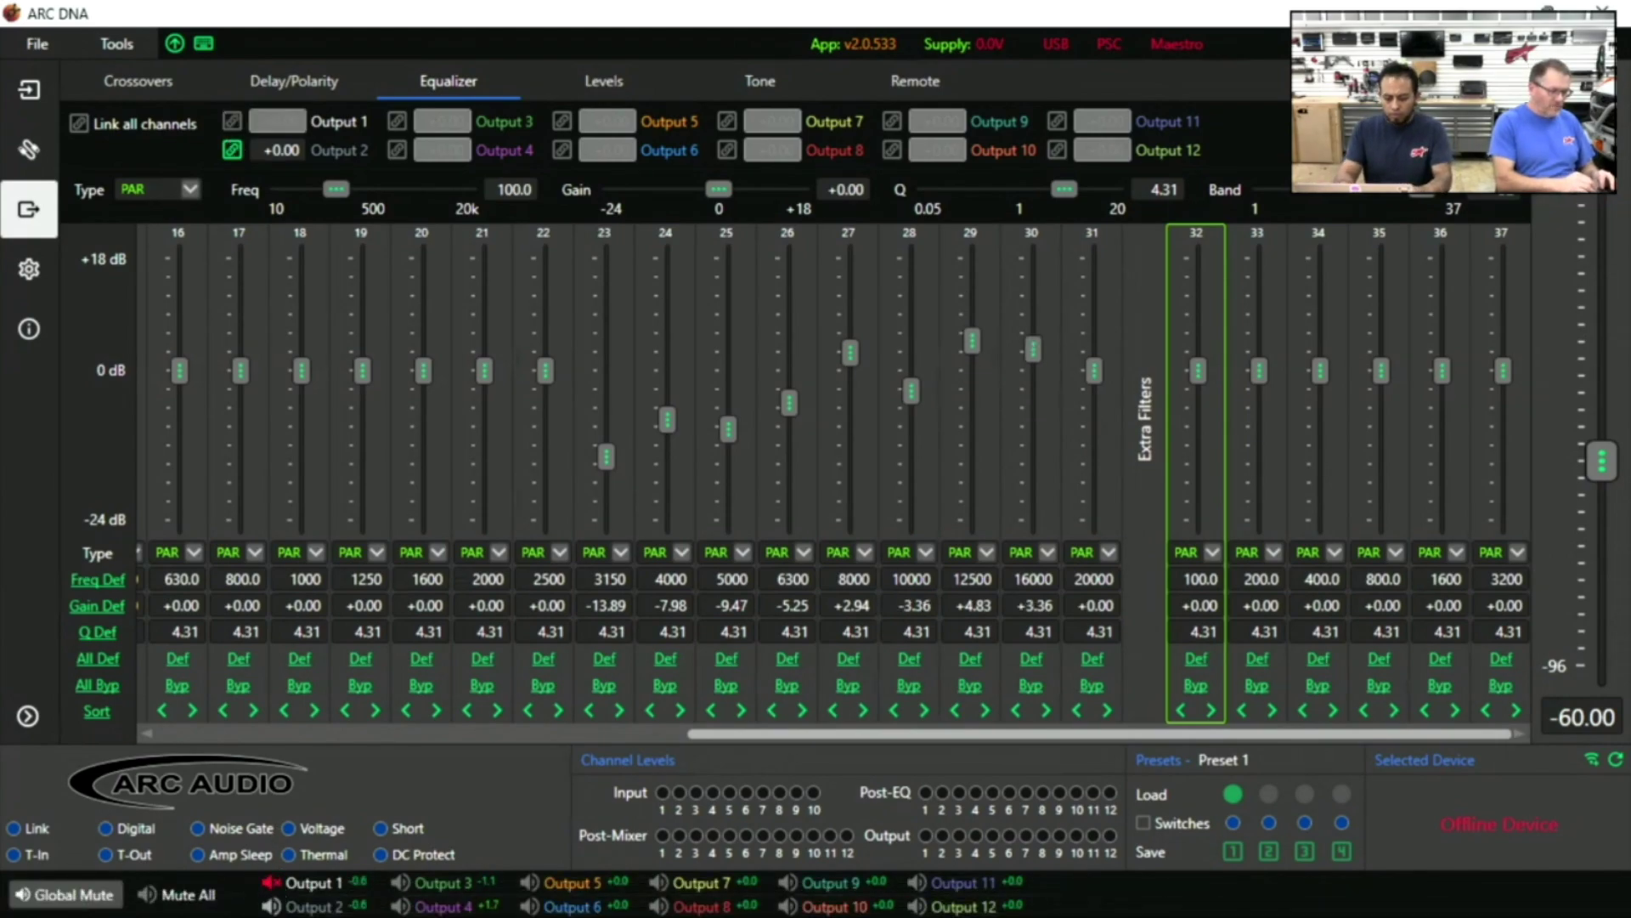
mouse_move(272, 908)
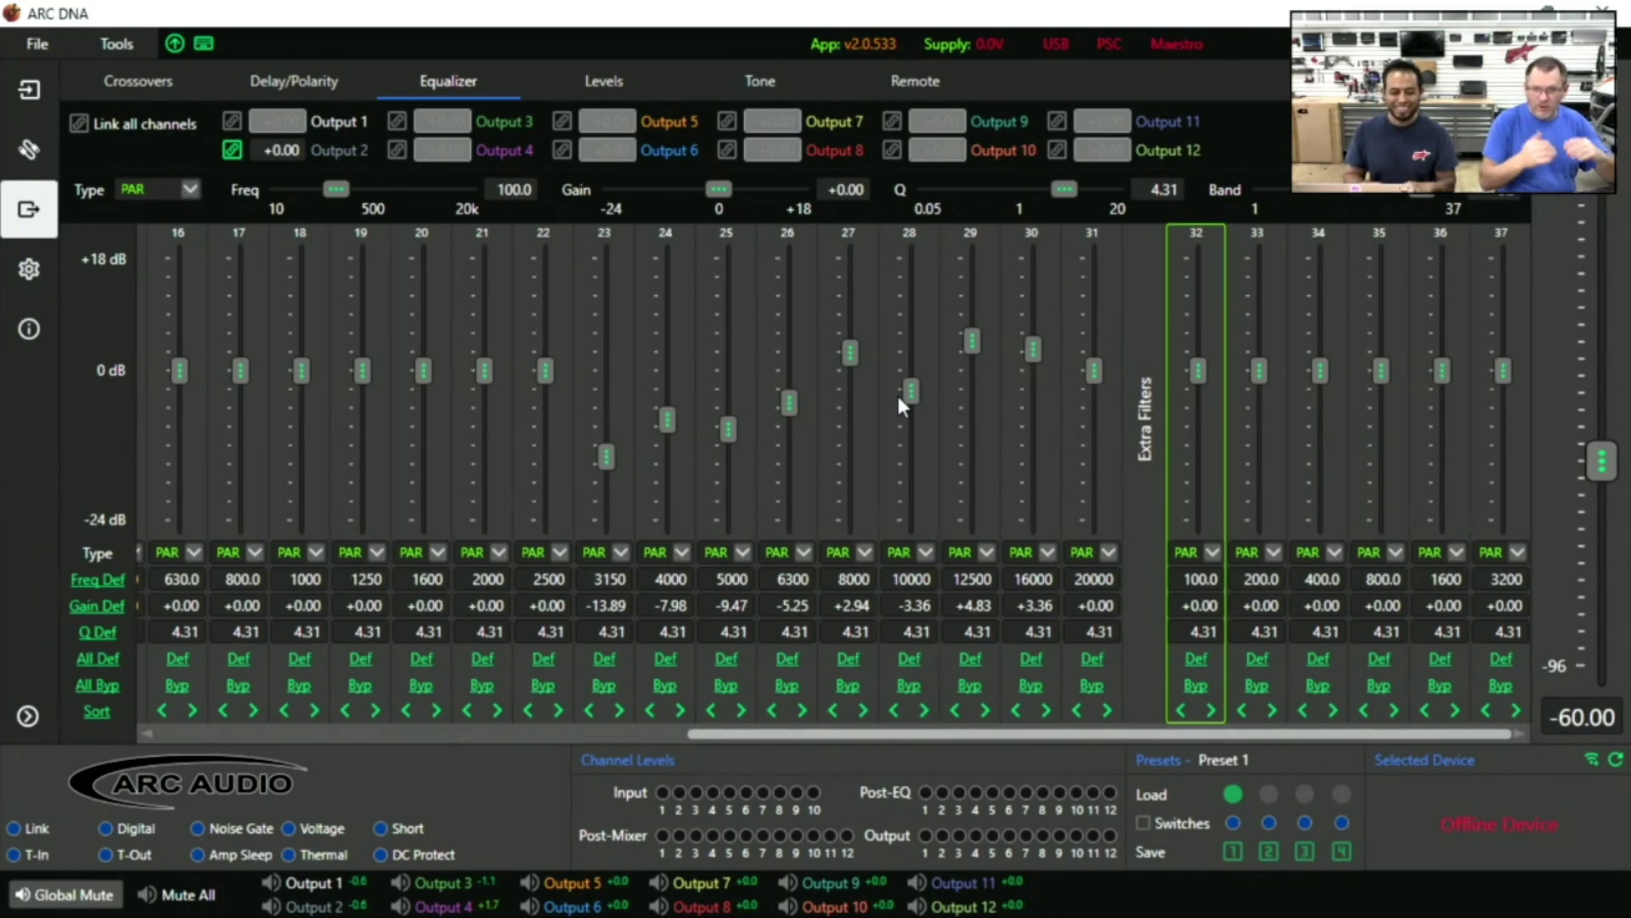
left_click(232, 124)
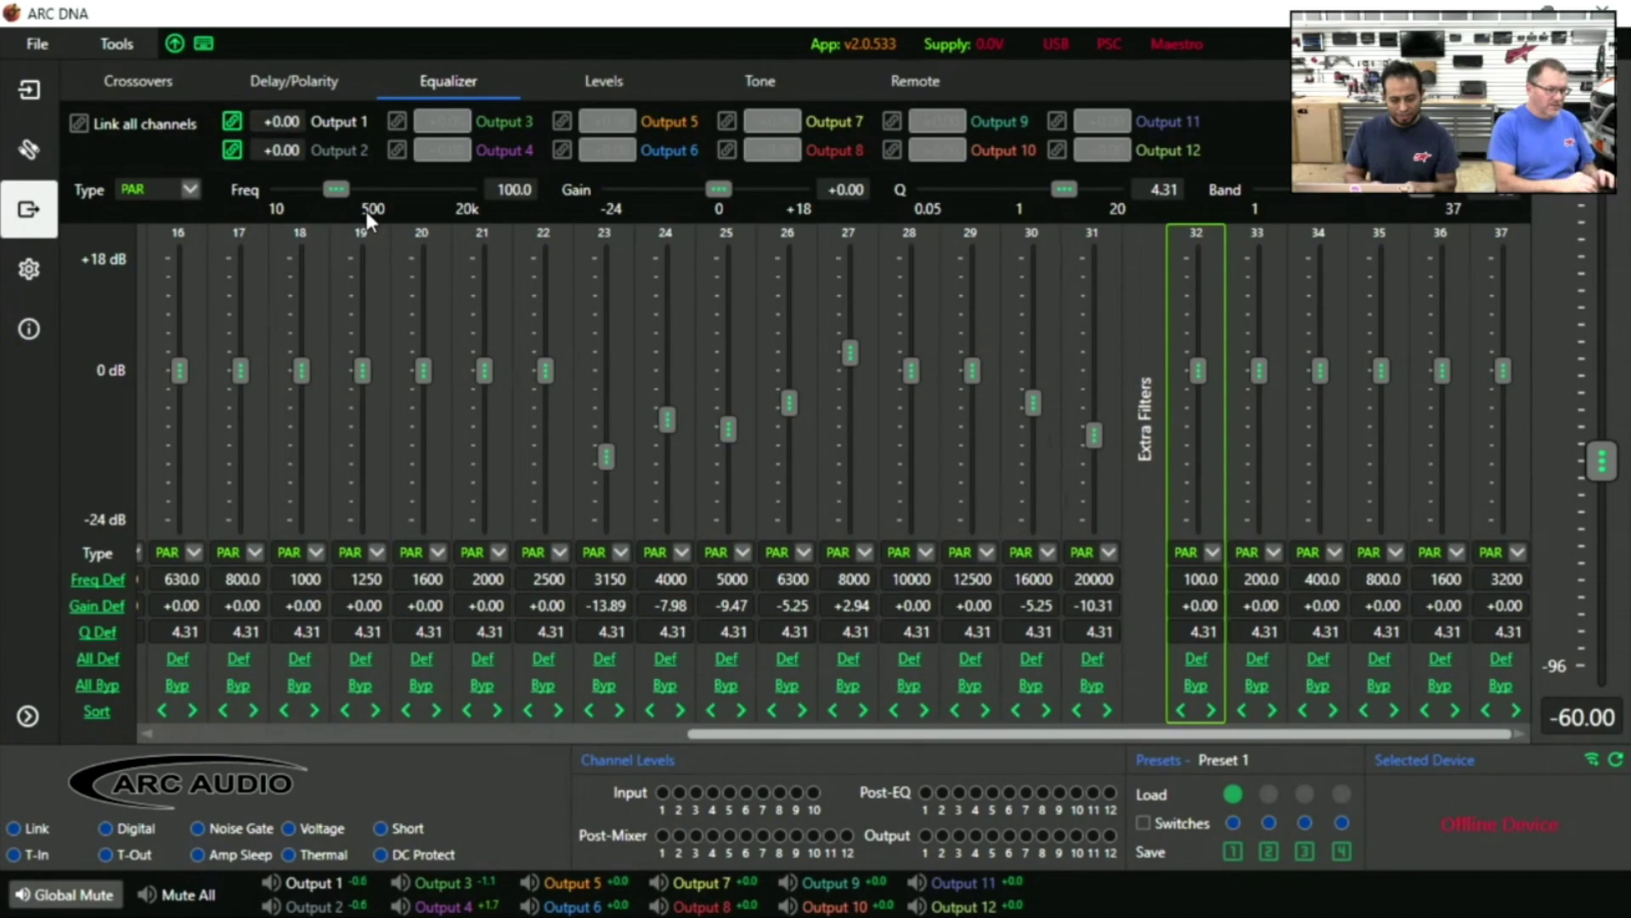
Step: Lower the linked 10000 Hz band on Output 1 to -20.64 dB, raise it to +18.00 dB, and check Output 2 alone
left_click(920, 369)
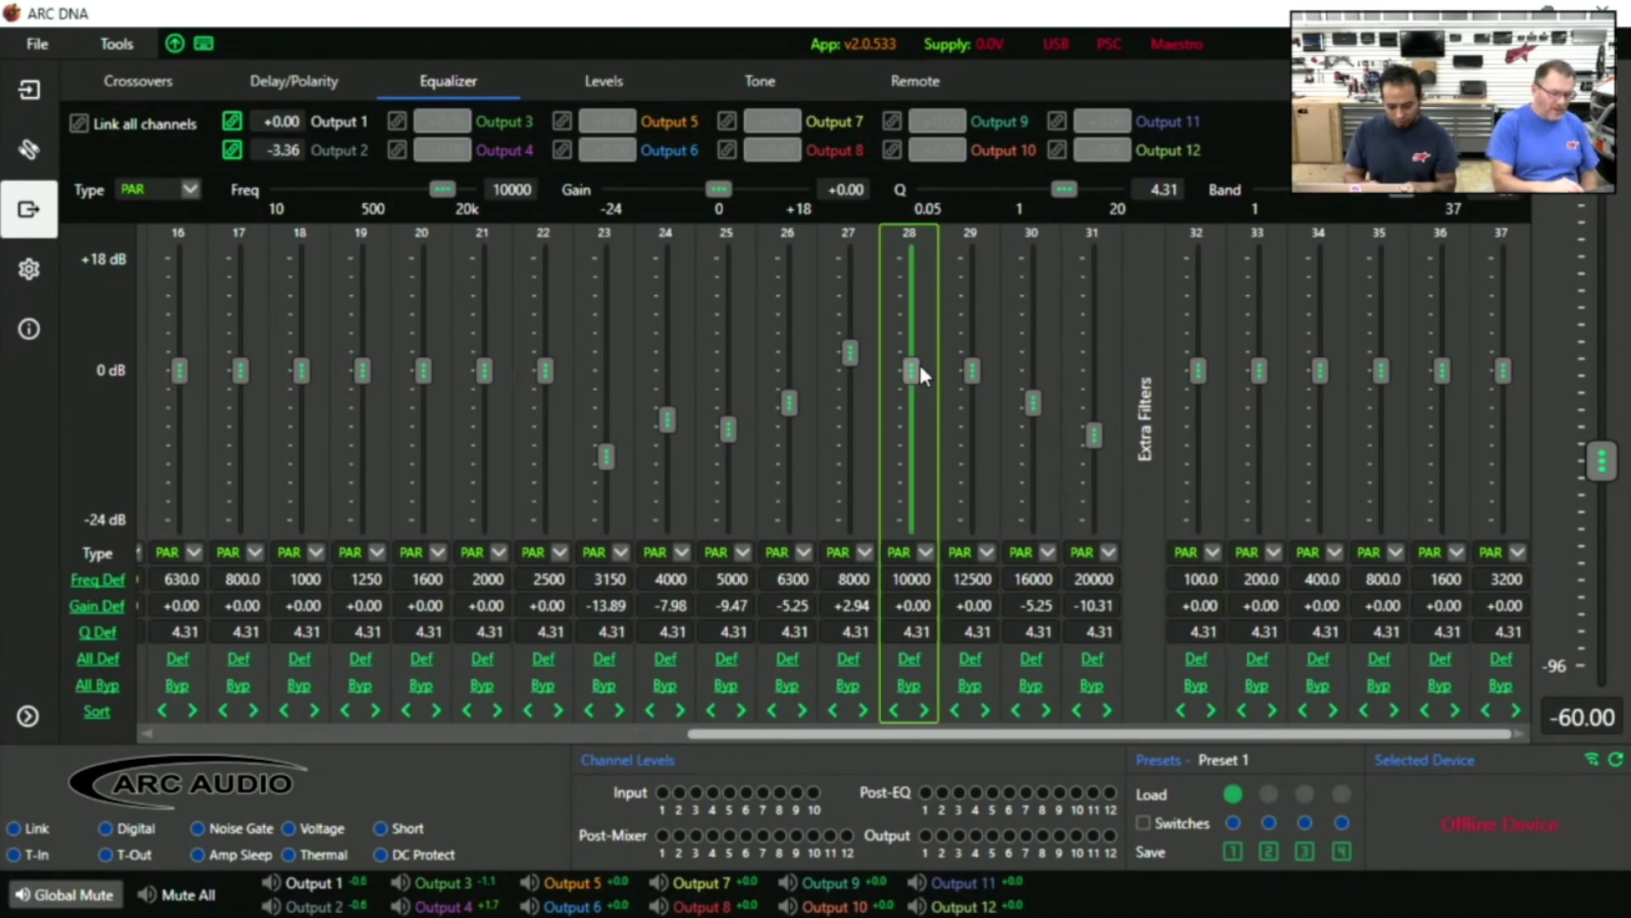
scroll(919, 365, "down", 2)
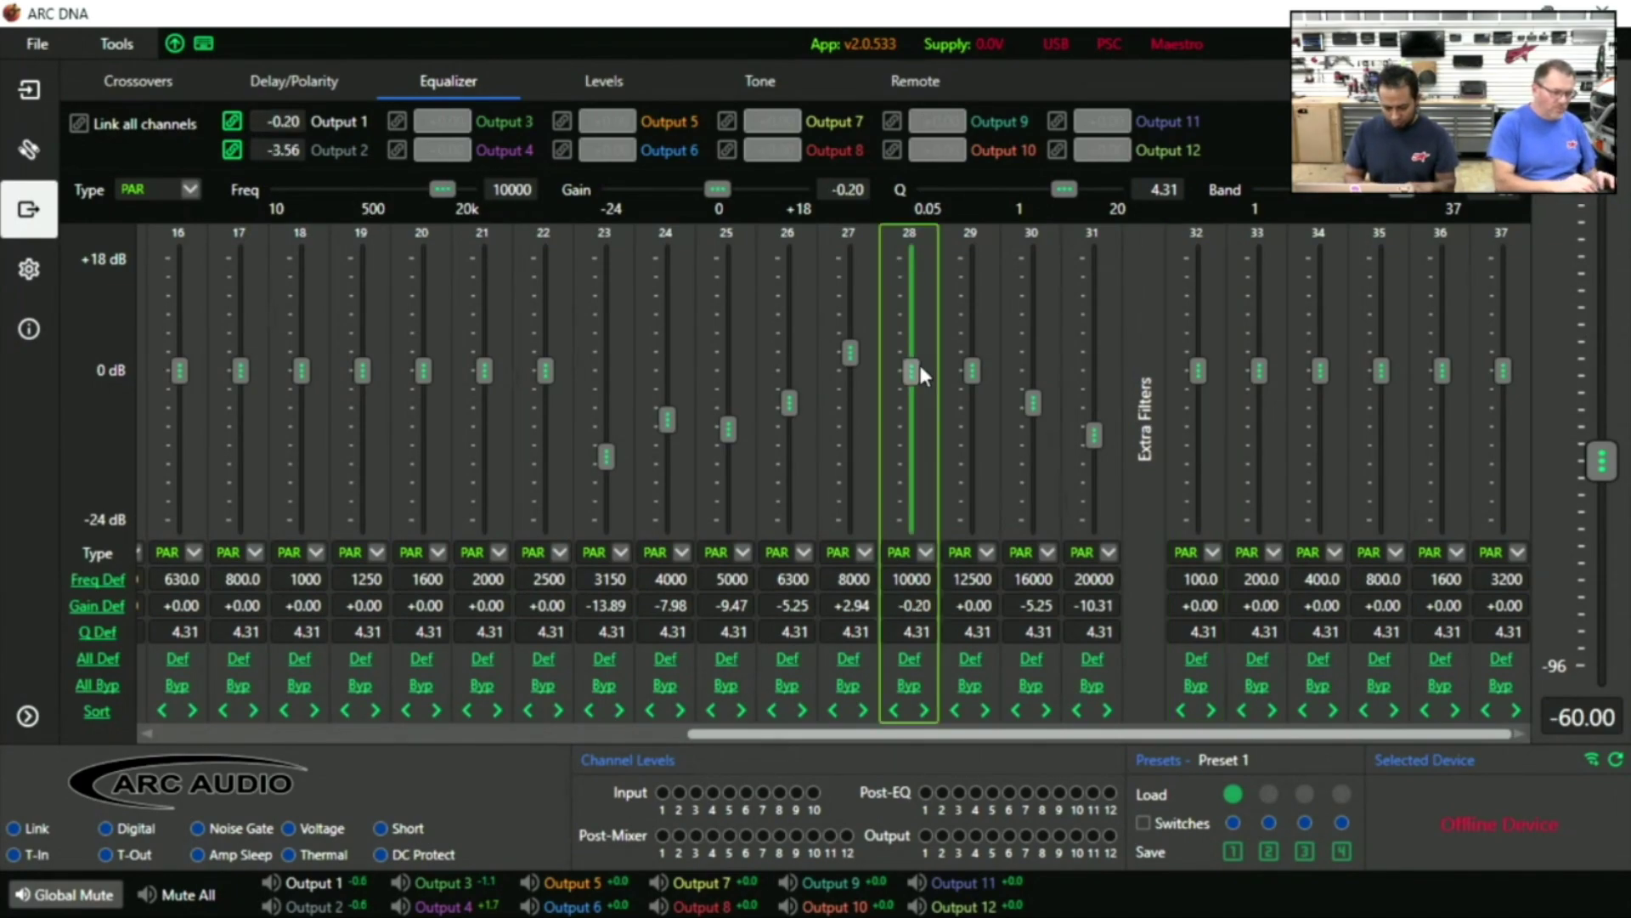
left_click_drag(920, 365, 926, 514)
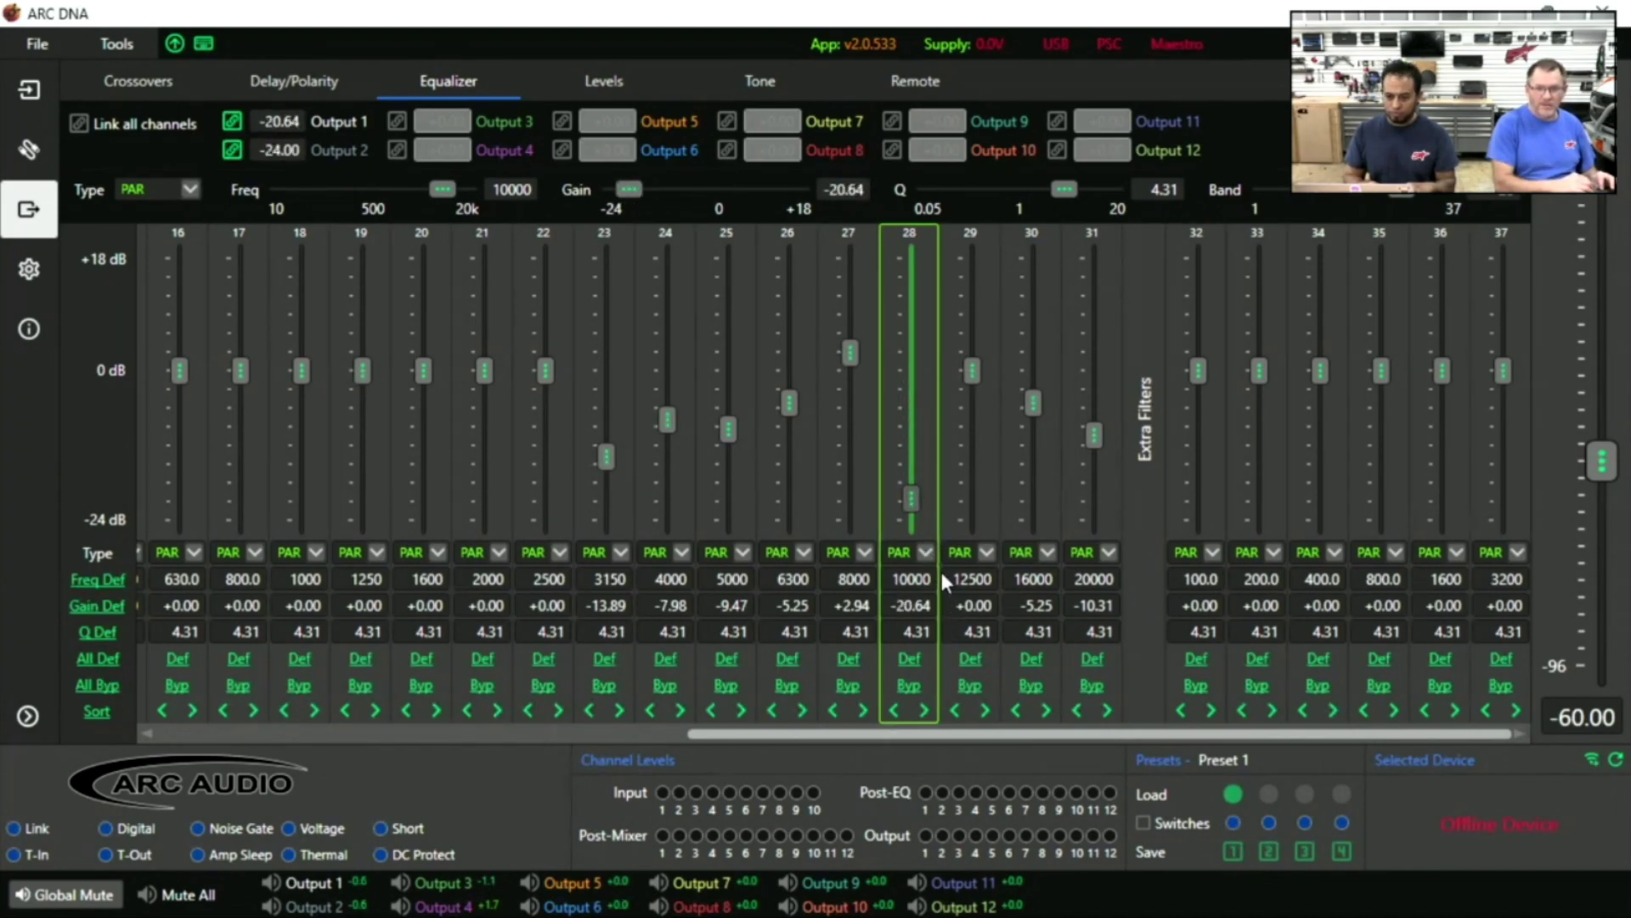
left_click_drag(941, 575, 899, 171)
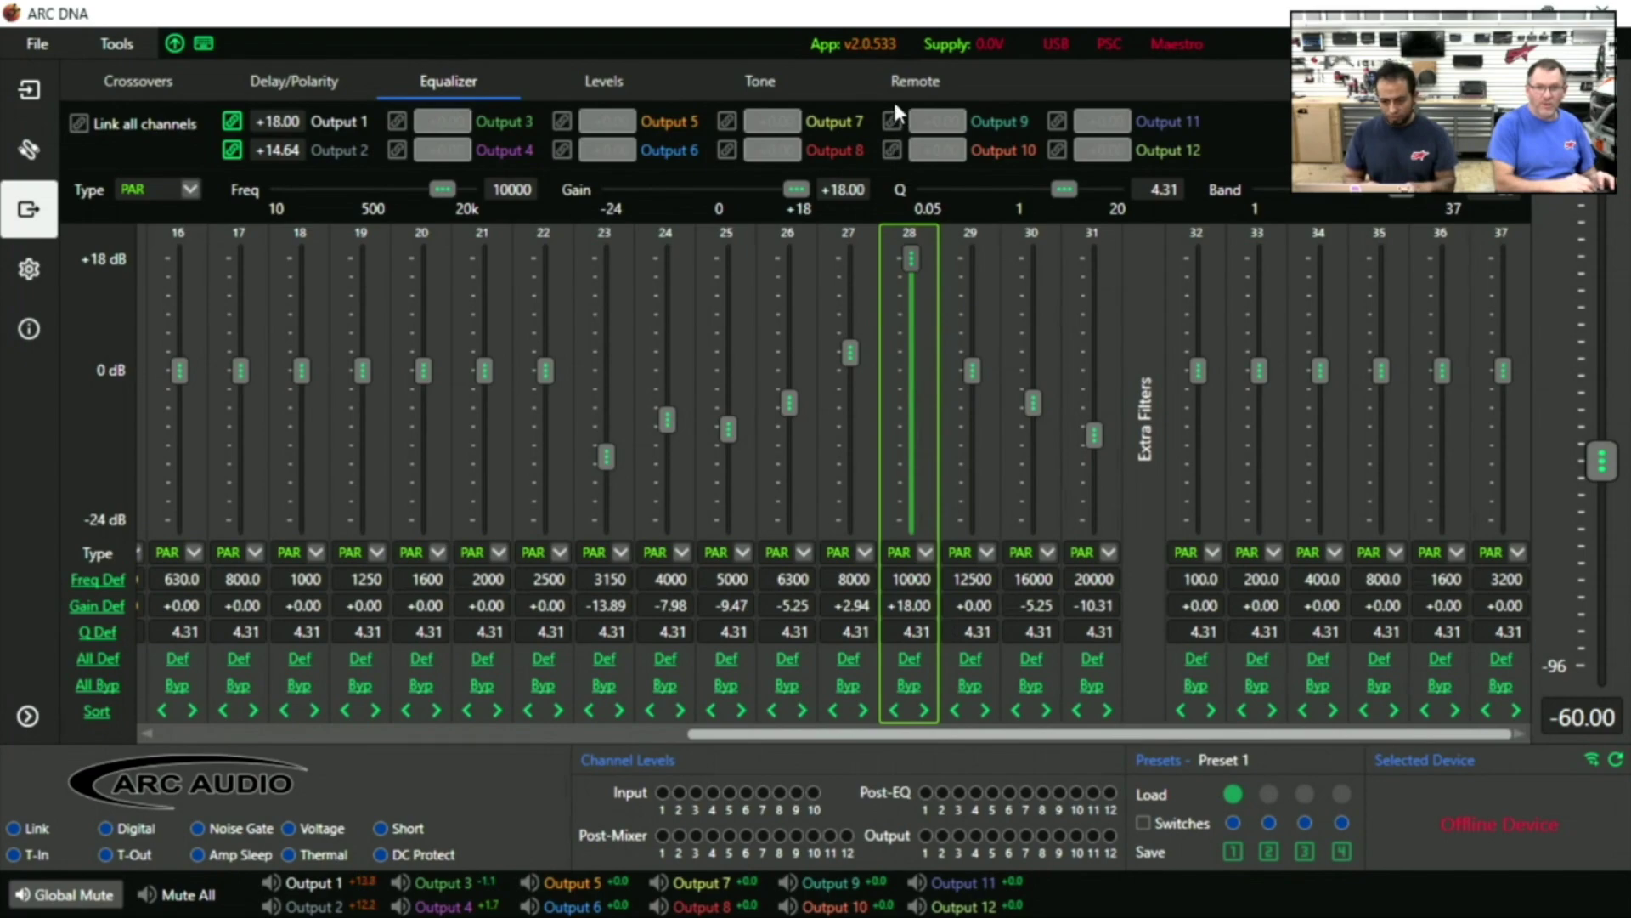
left_click(233, 126)
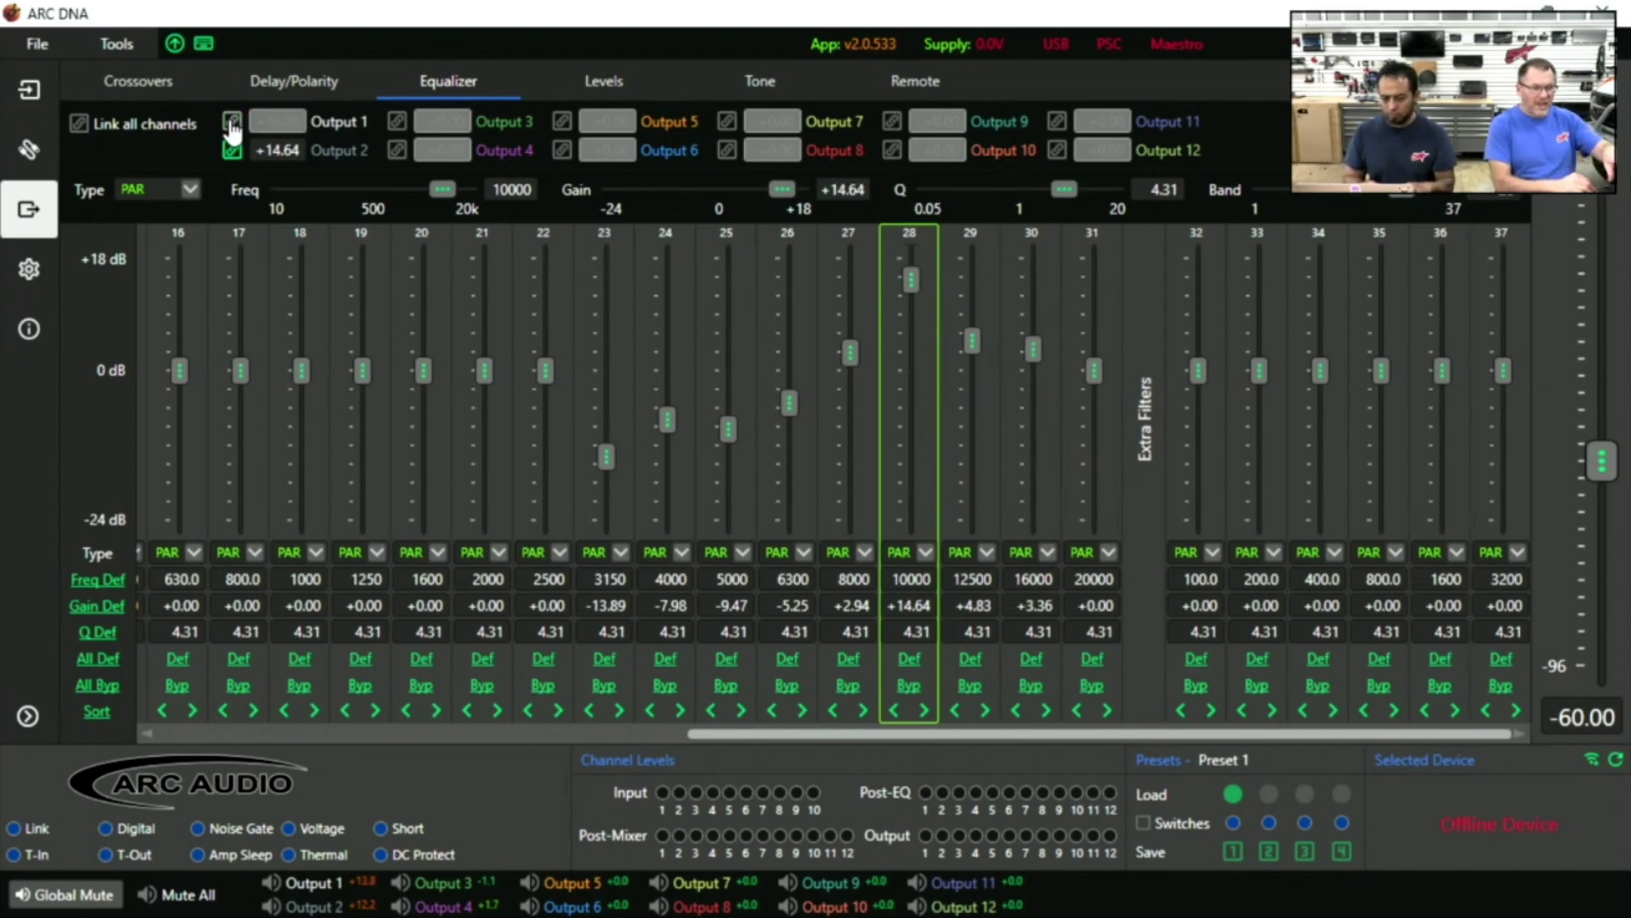
left_click(234, 126)
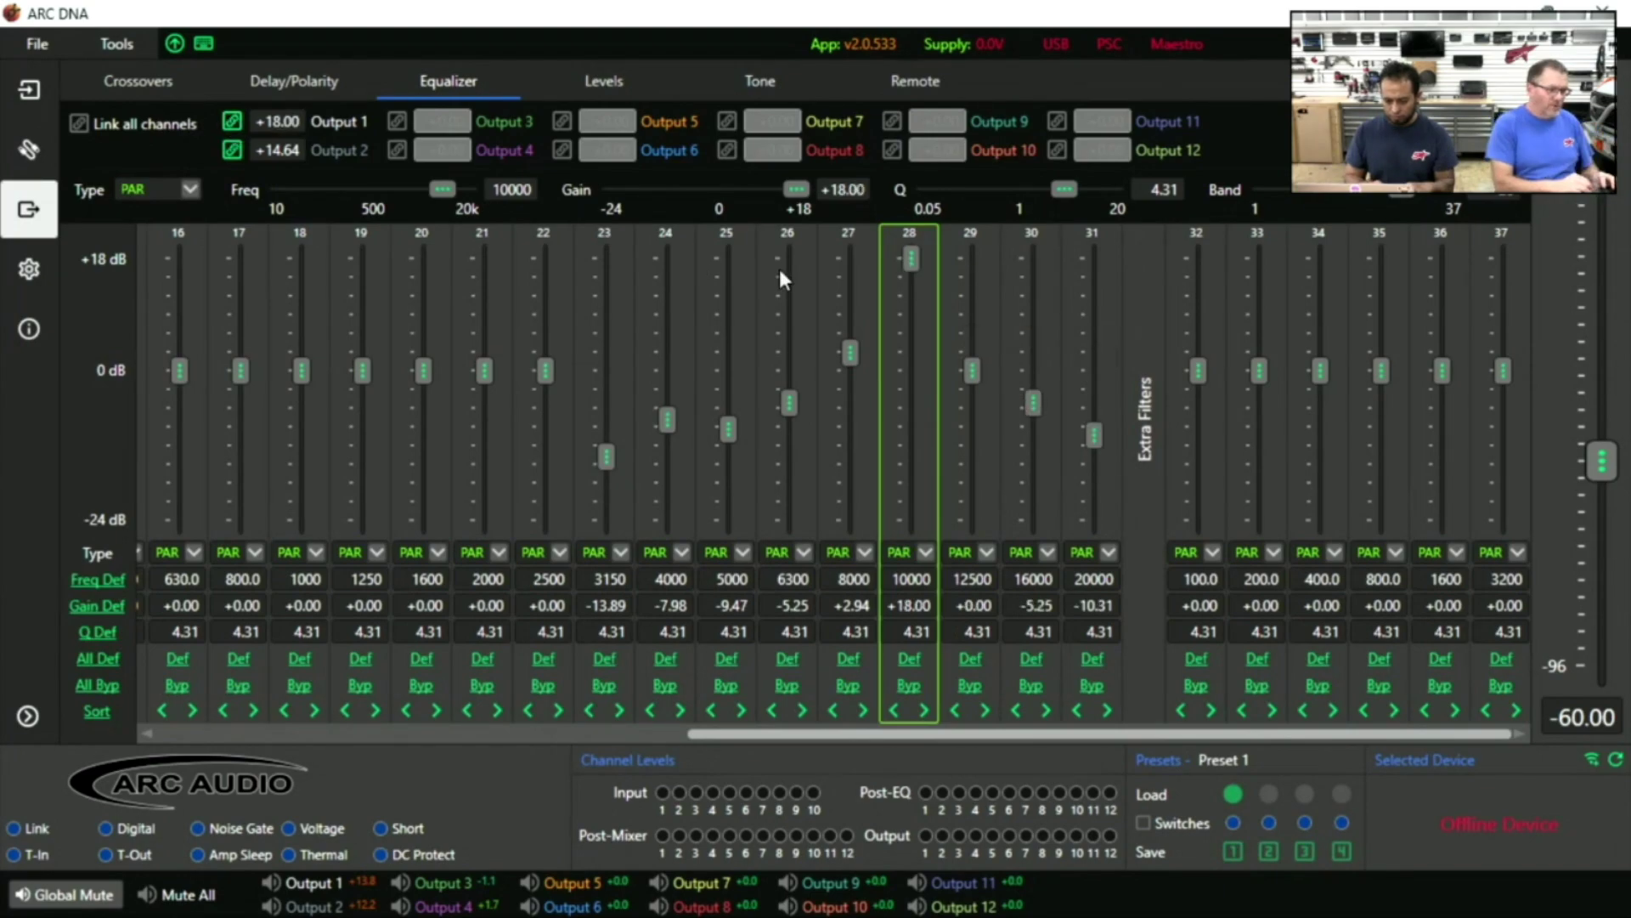
Step: Lower the linked 10000 Hz band to -20.64 dB, check Output 2 alone, and bring Output 1's gain to about -1.97 dB
left_click_drag(910, 259, 911, 498)
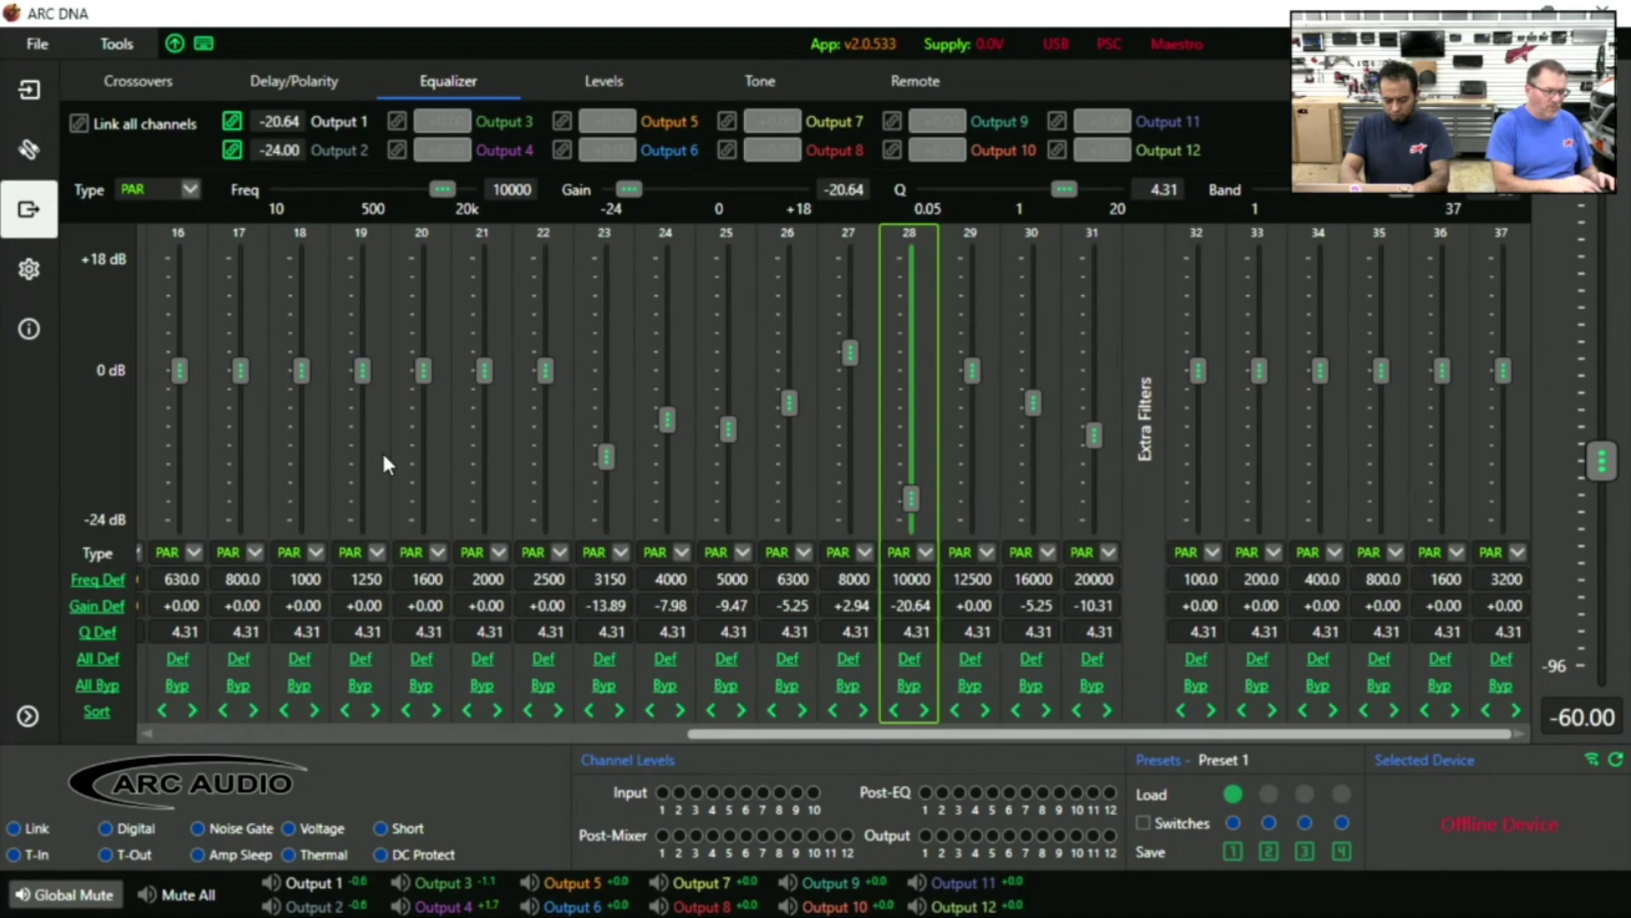
left_click(232, 123)
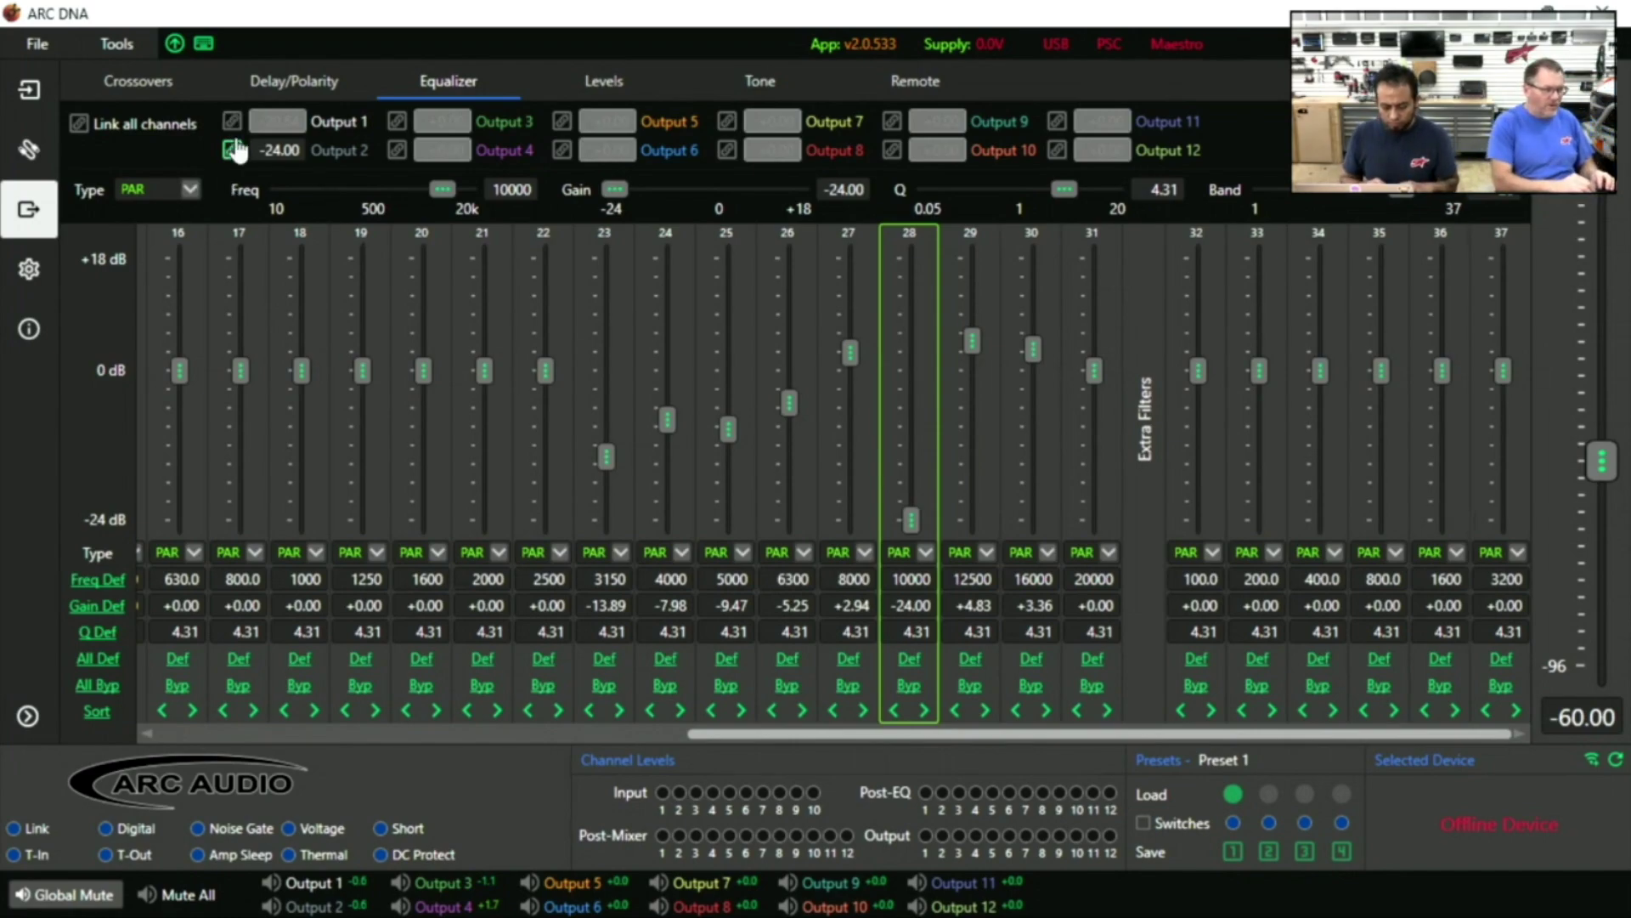
left_click(232, 123)
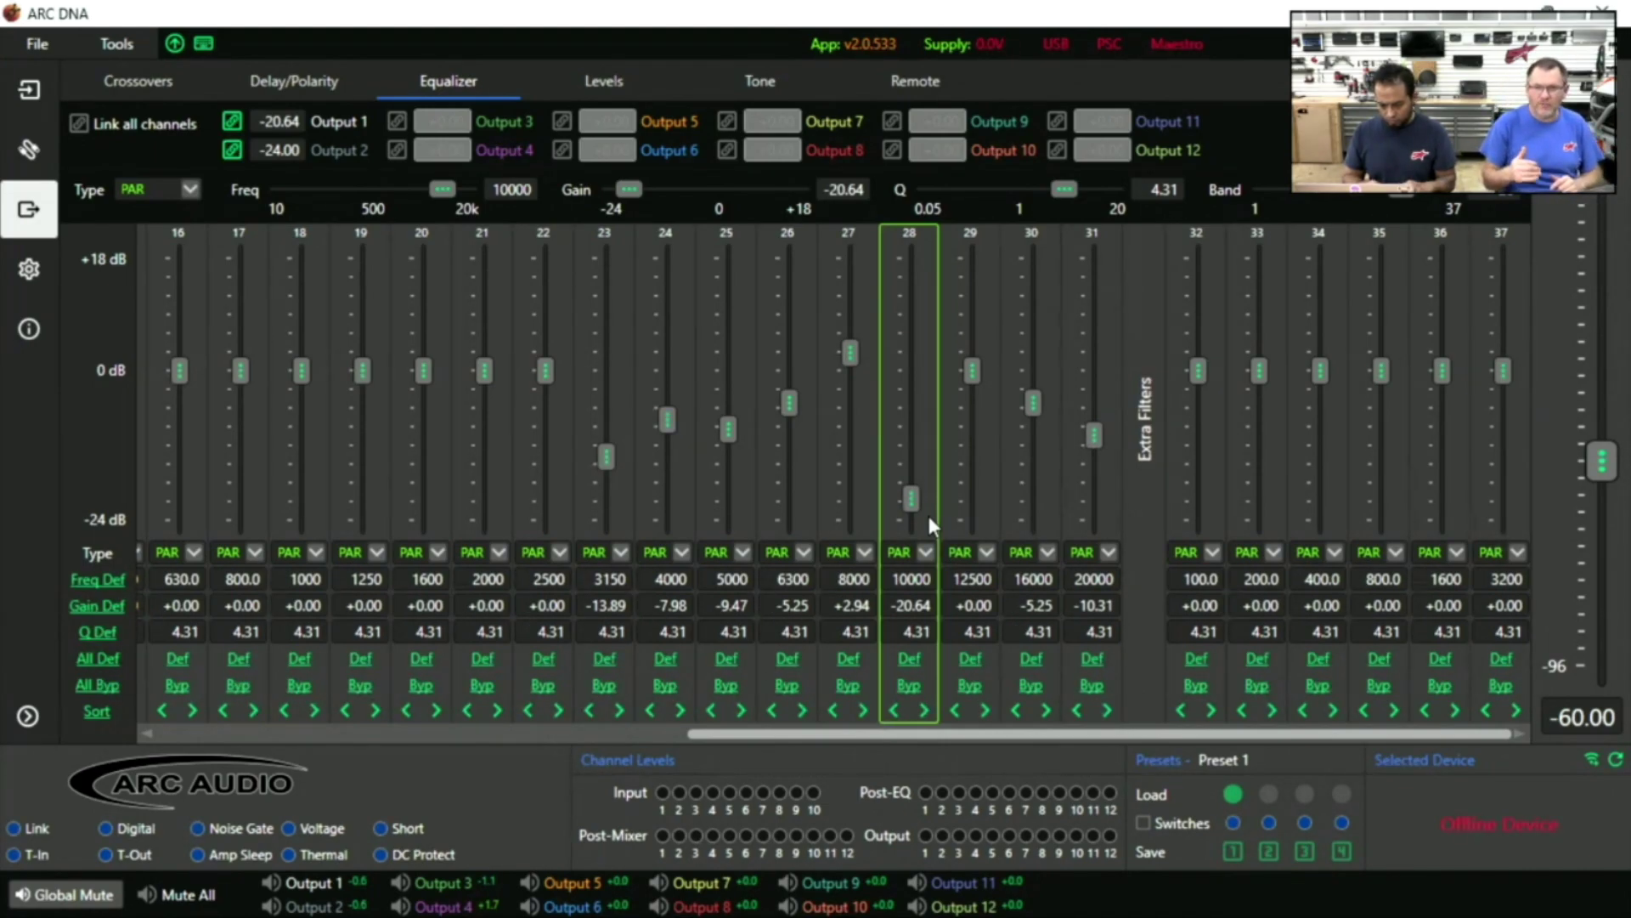
left_click_drag(919, 505, 916, 387)
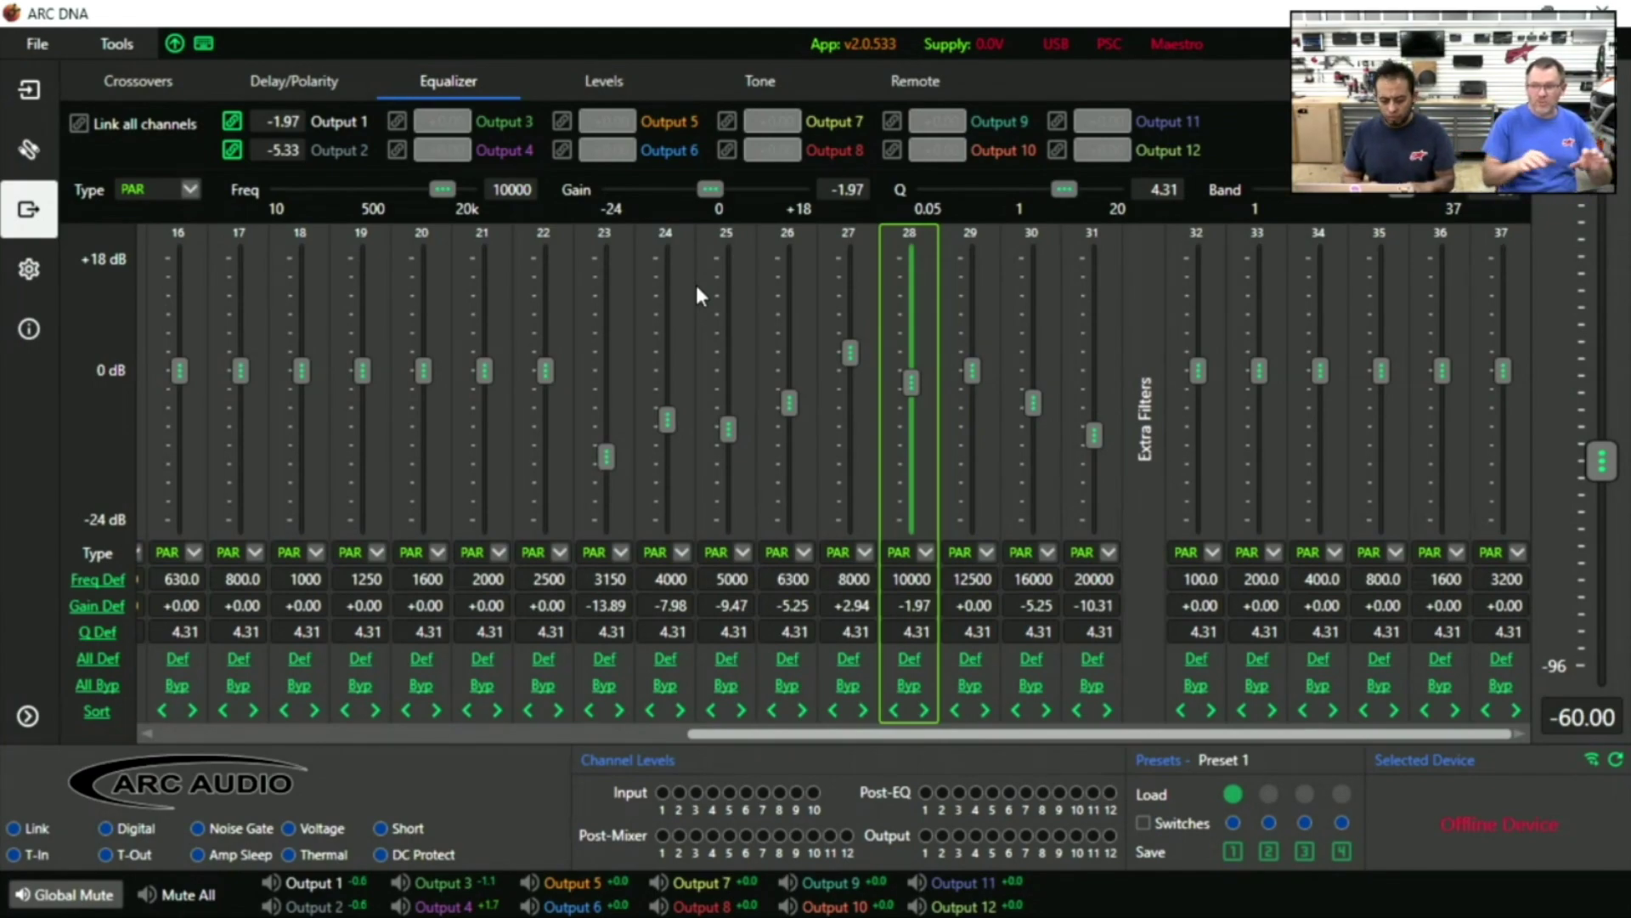
Step: Unlink Outputs 1 and 2, link Outputs 3 and 4 instead, and compare the bands of Output 4 with those of Output 3
left_click_drag(814, 745, 513, 696)
left_click(397, 121)
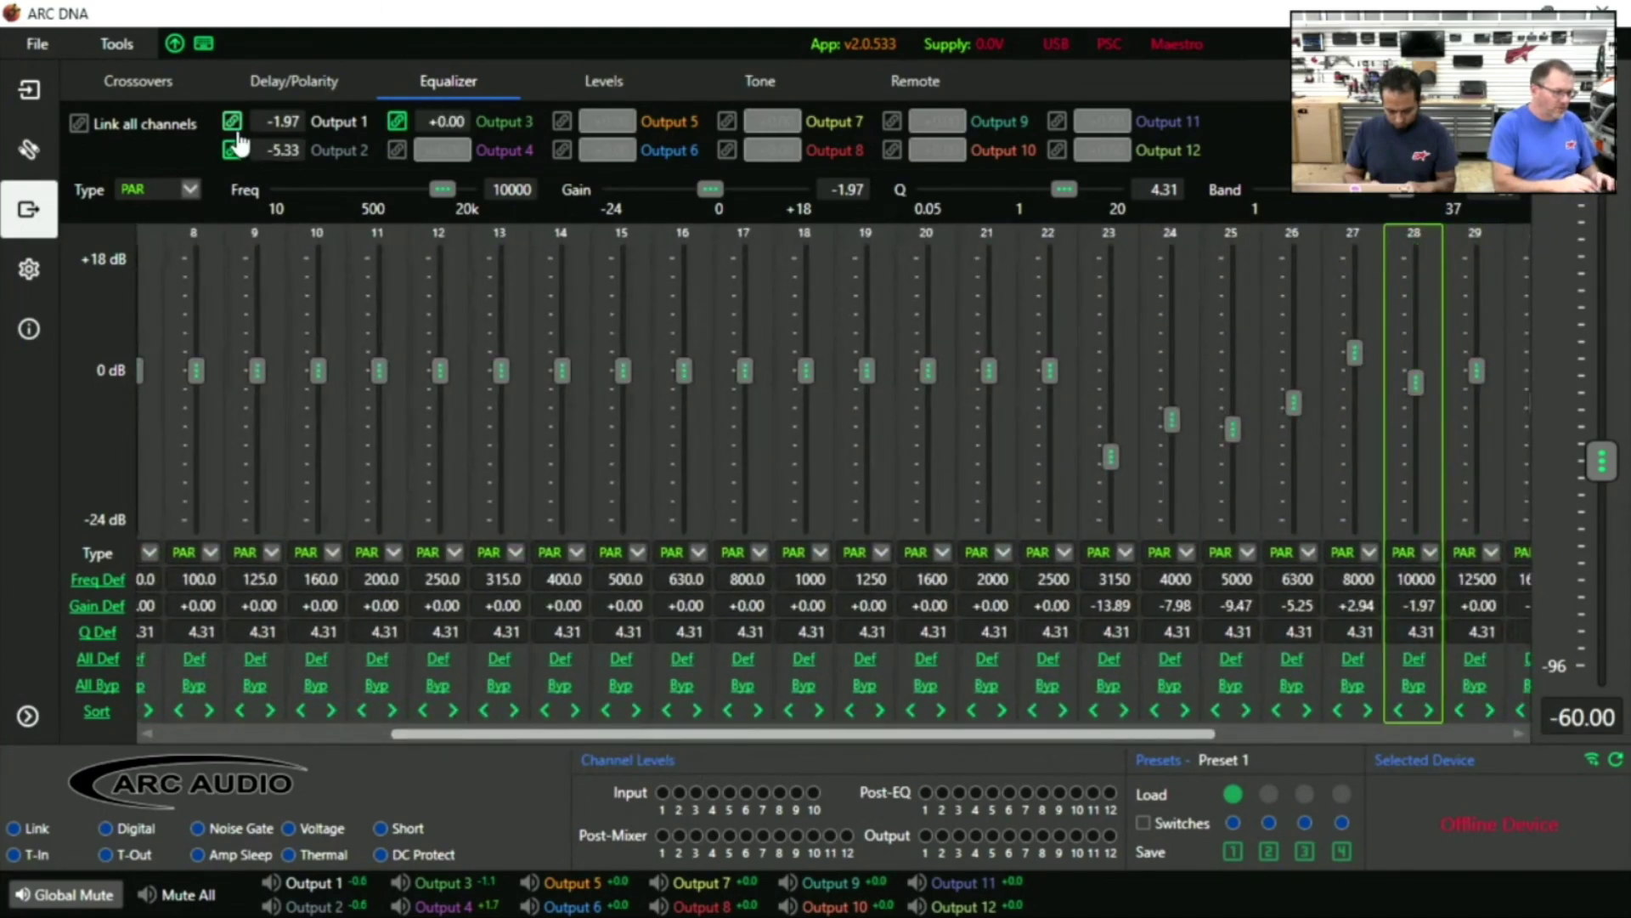
left_click(232, 121)
left_click(232, 150)
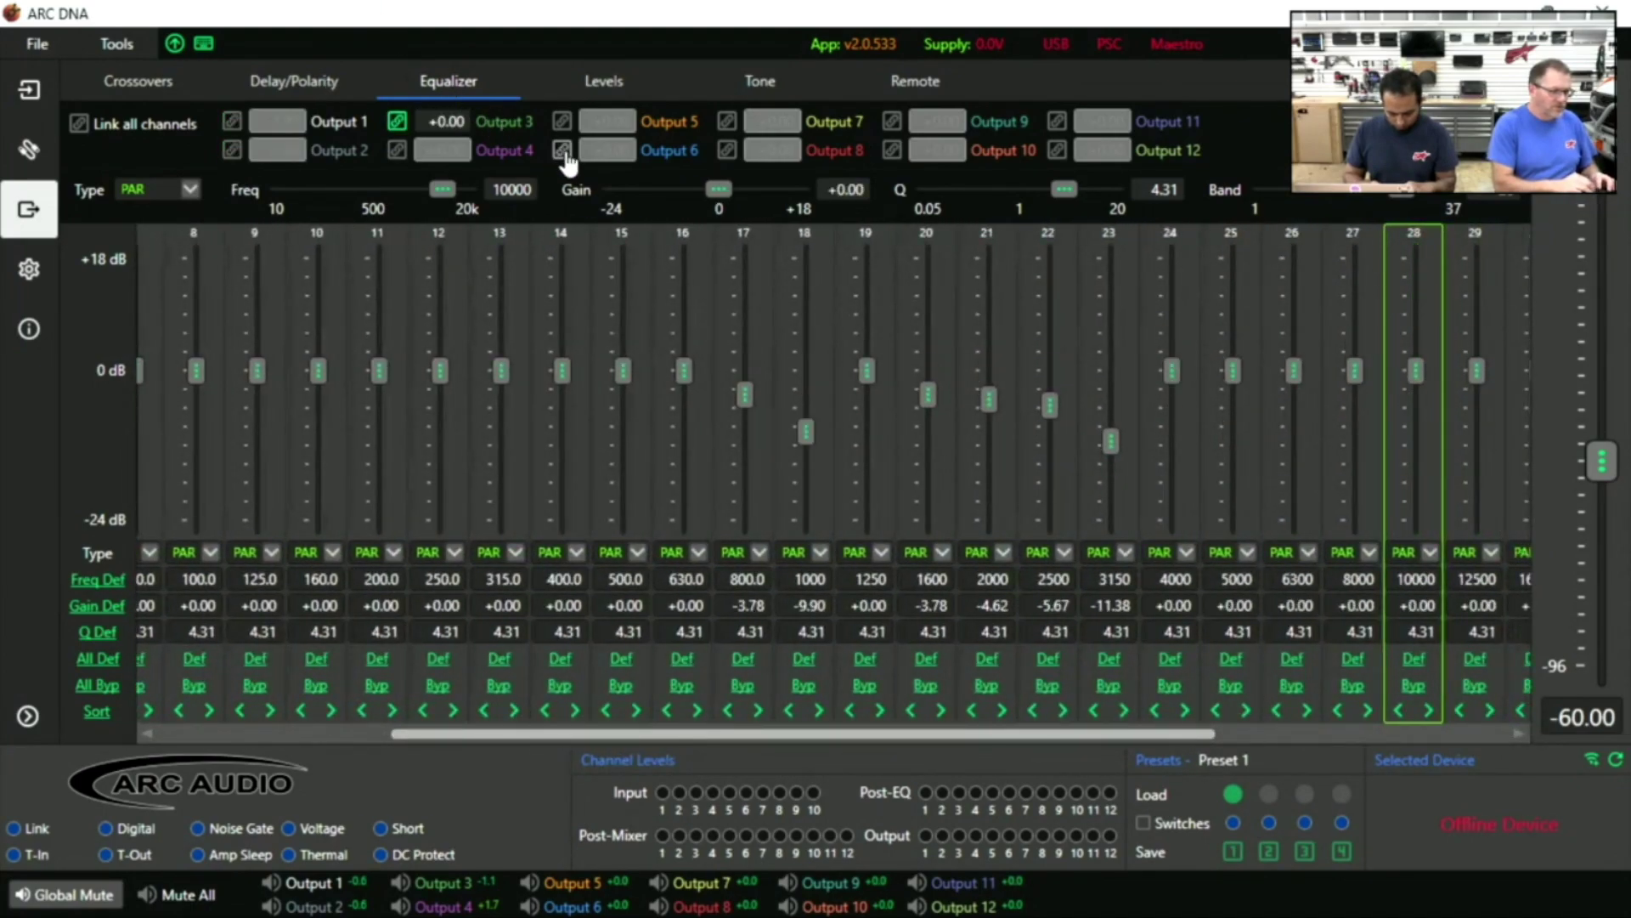
left_click(397, 150)
left_click(397, 122)
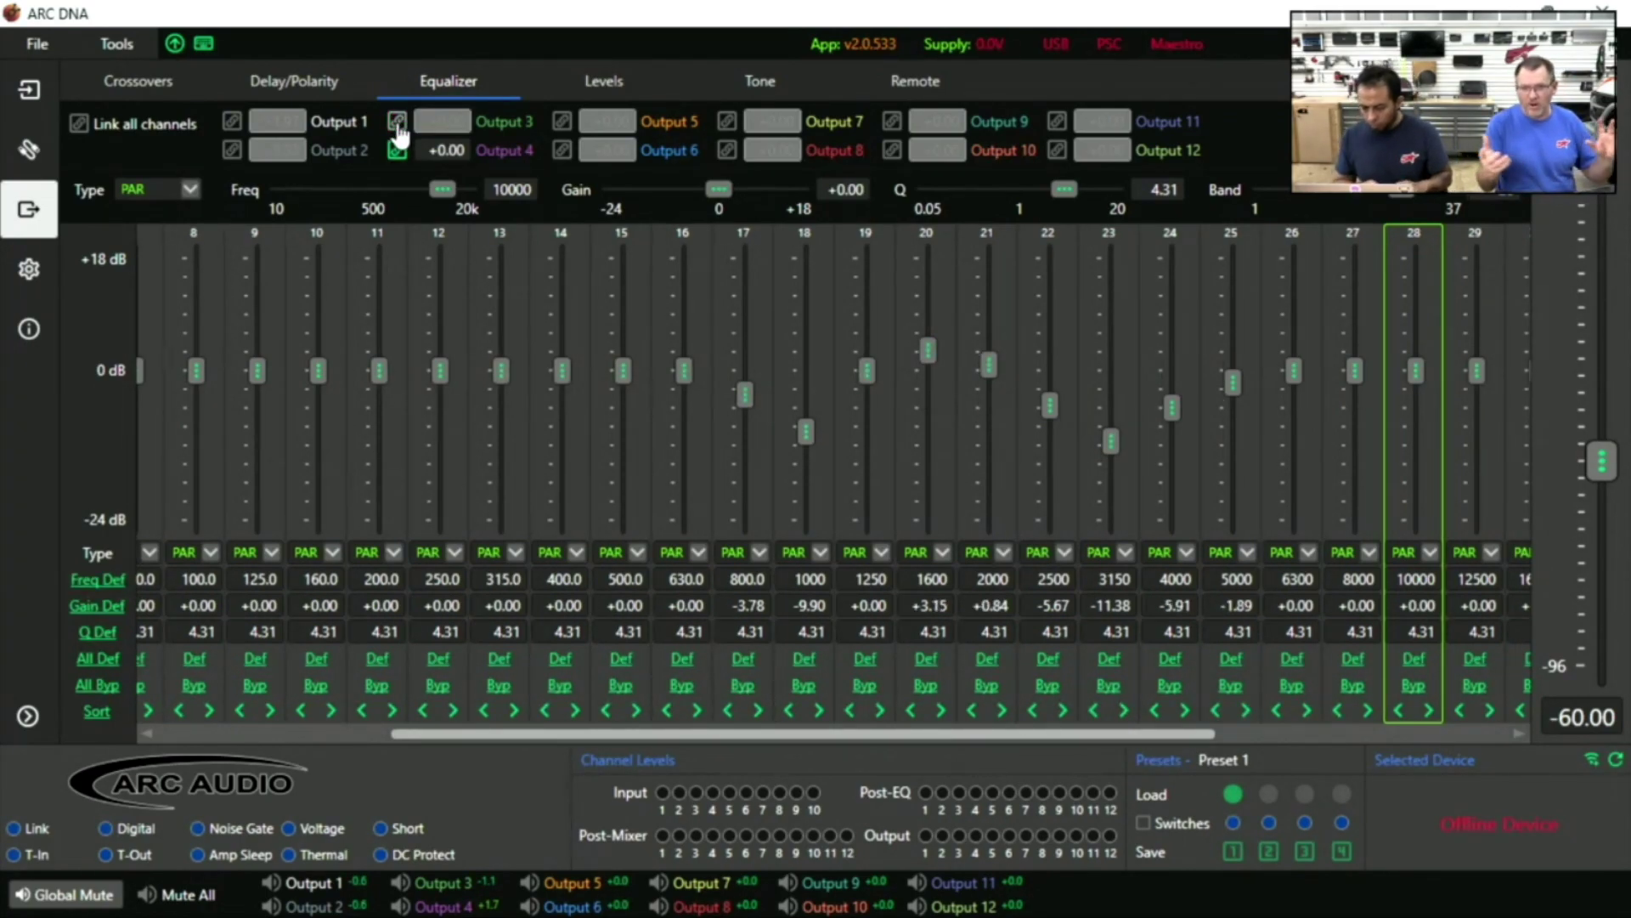
left_click(397, 121)
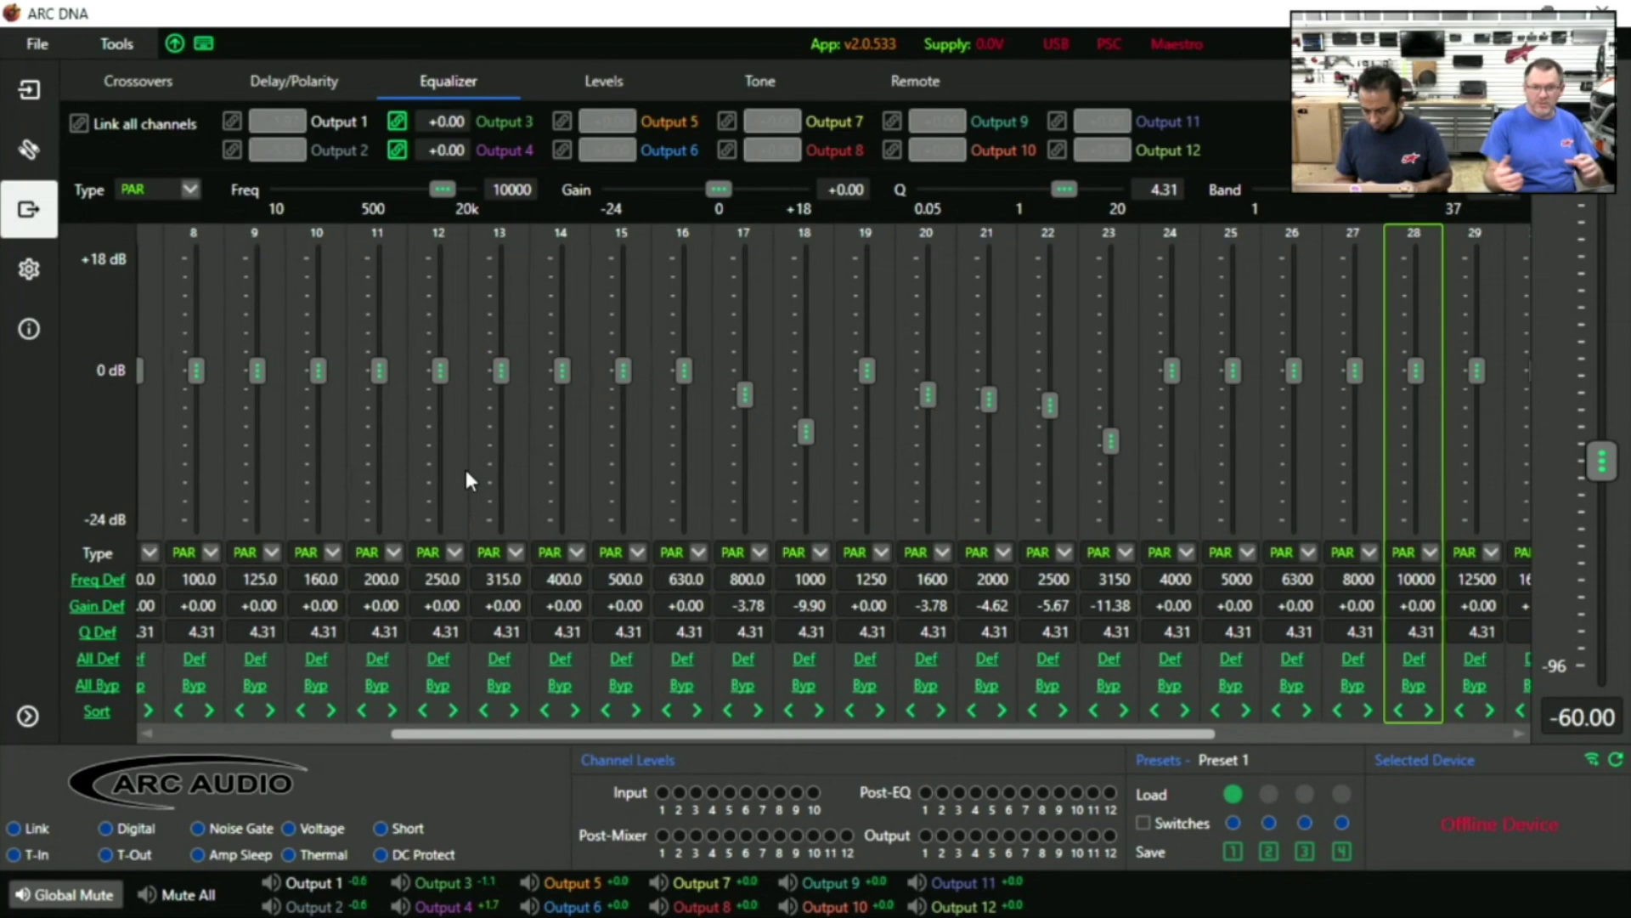
Step: Link Outputs 1 and 2 with 3 and 4, and lower Output 1's 2500 Hz band to -13.30 dB and 2000 Hz band to -7.61 dB
left_click_drag(1076, 735, 1215, 736)
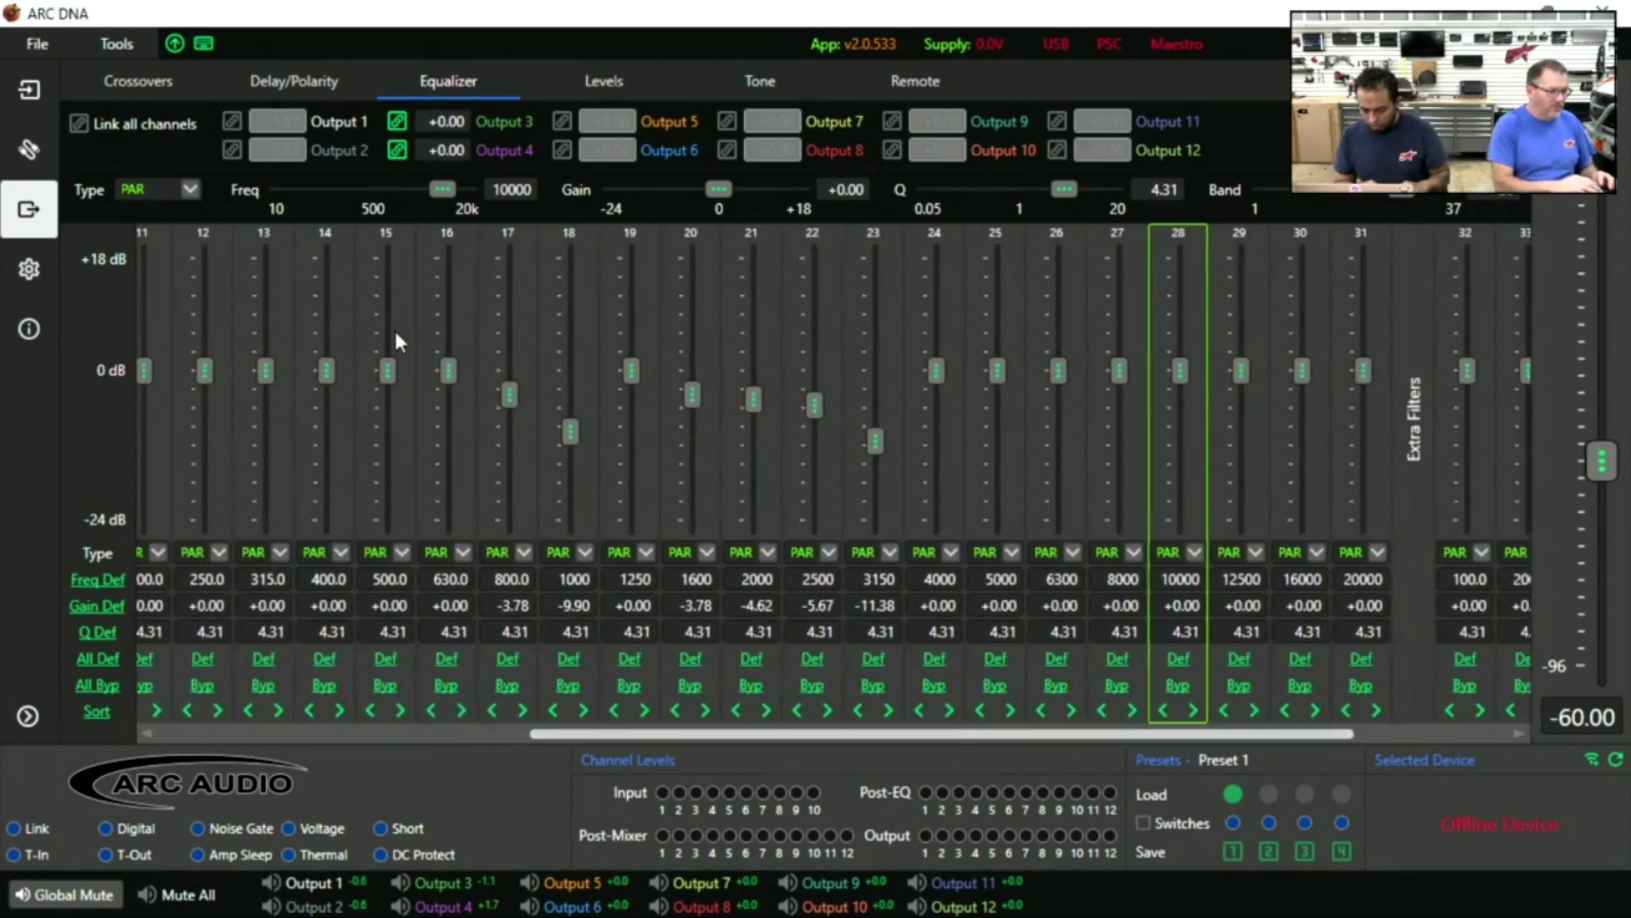
left_click(231, 124)
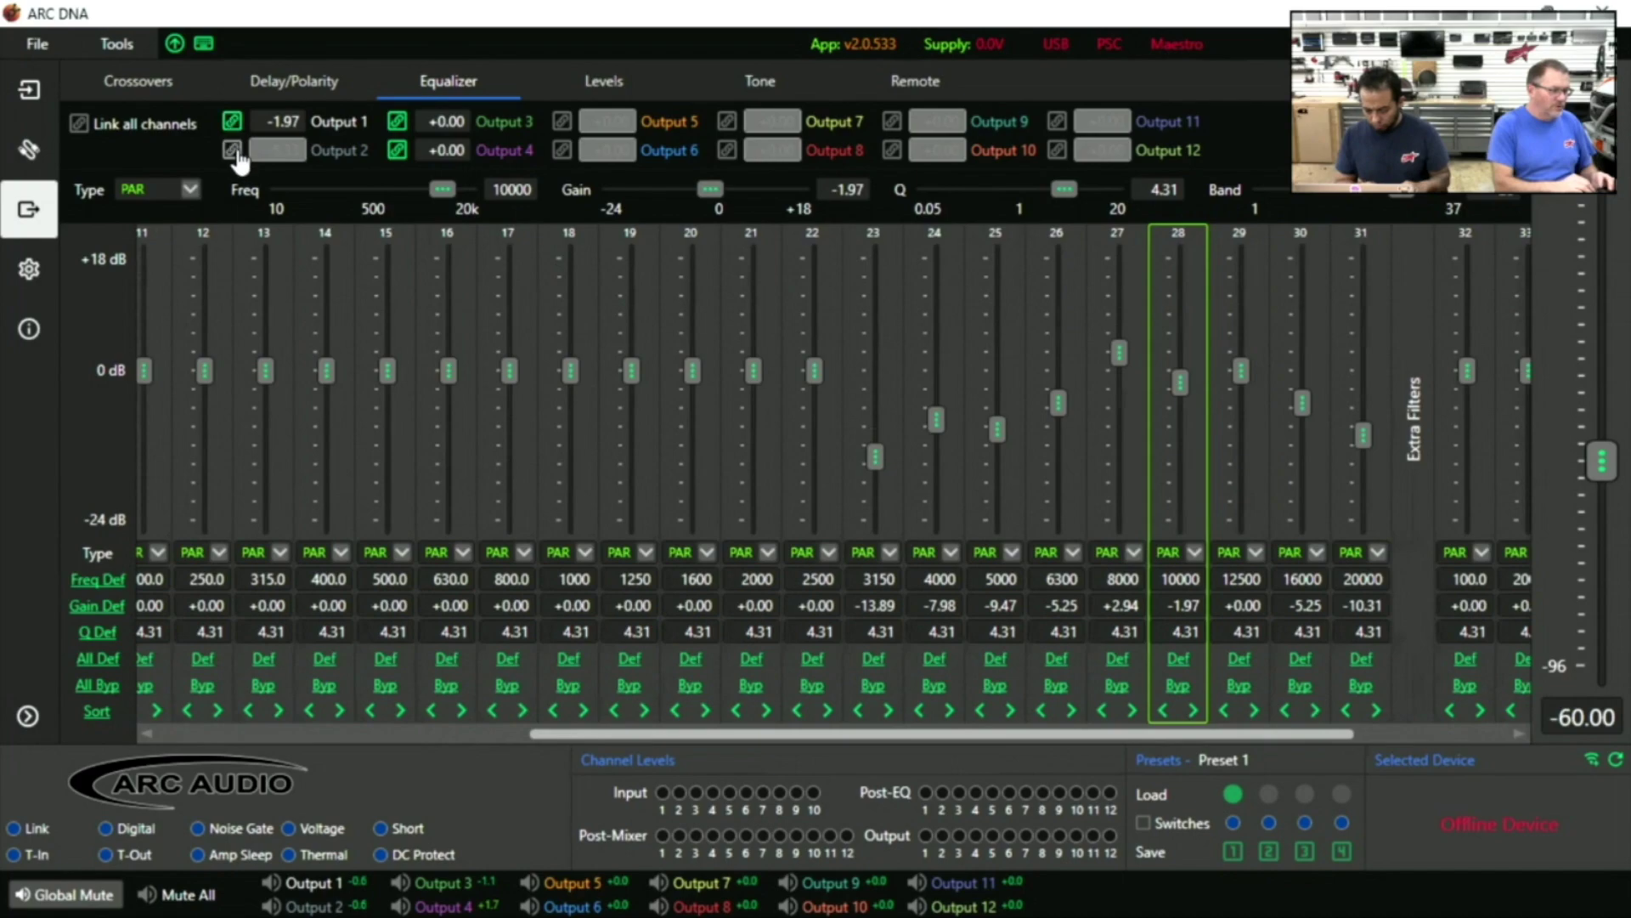
left_click(232, 151)
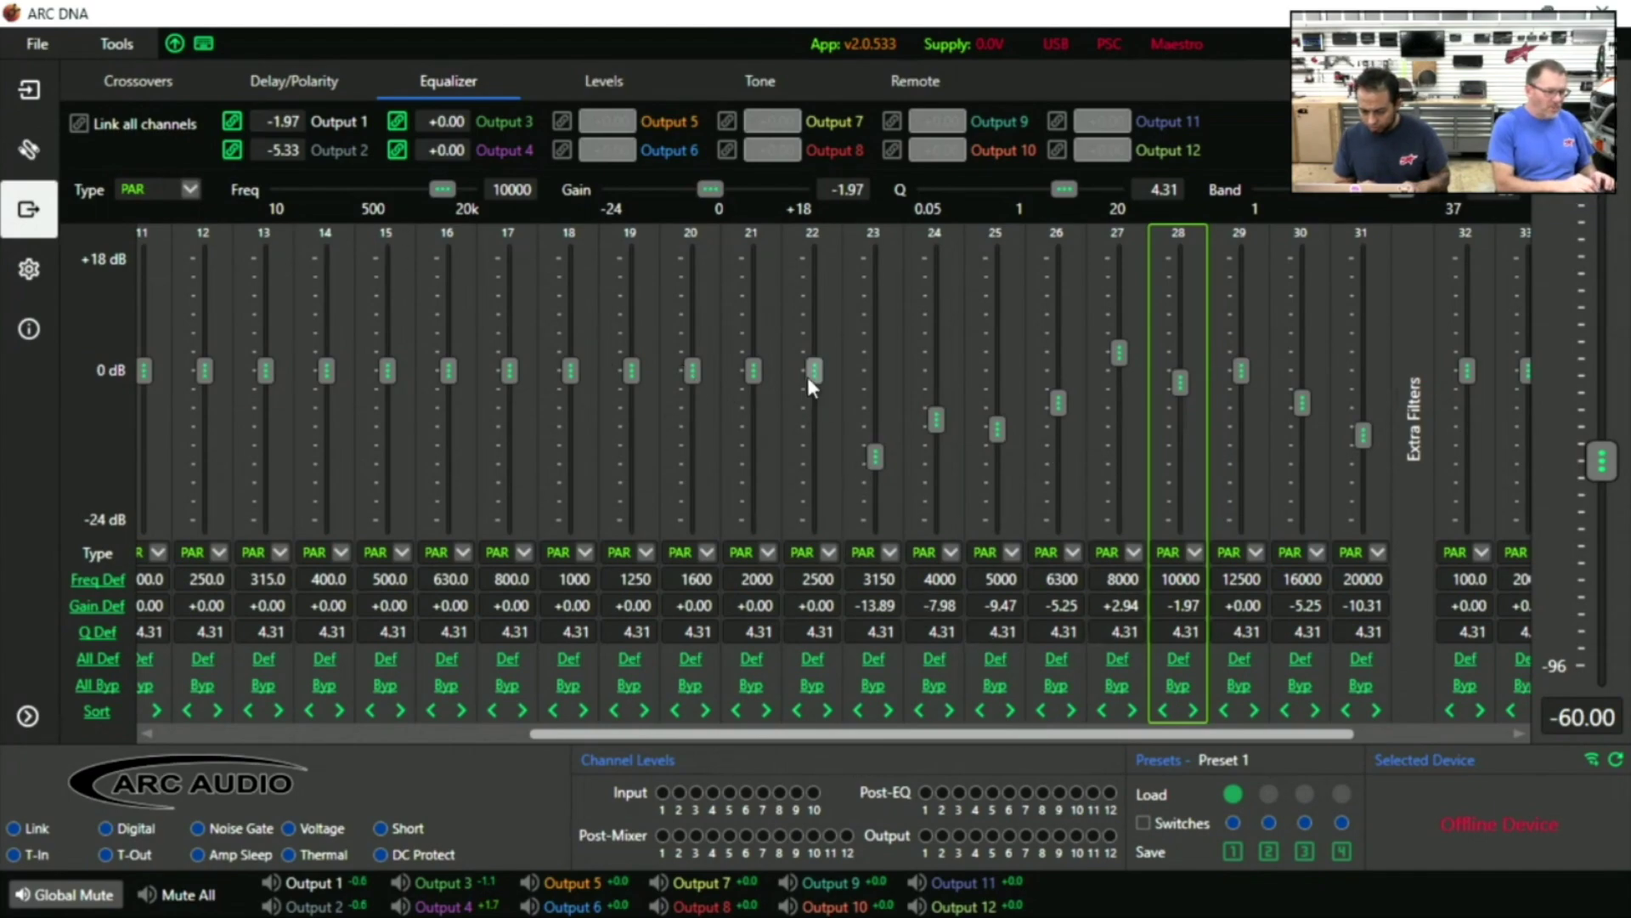
left_click_drag(804, 364, 824, 457)
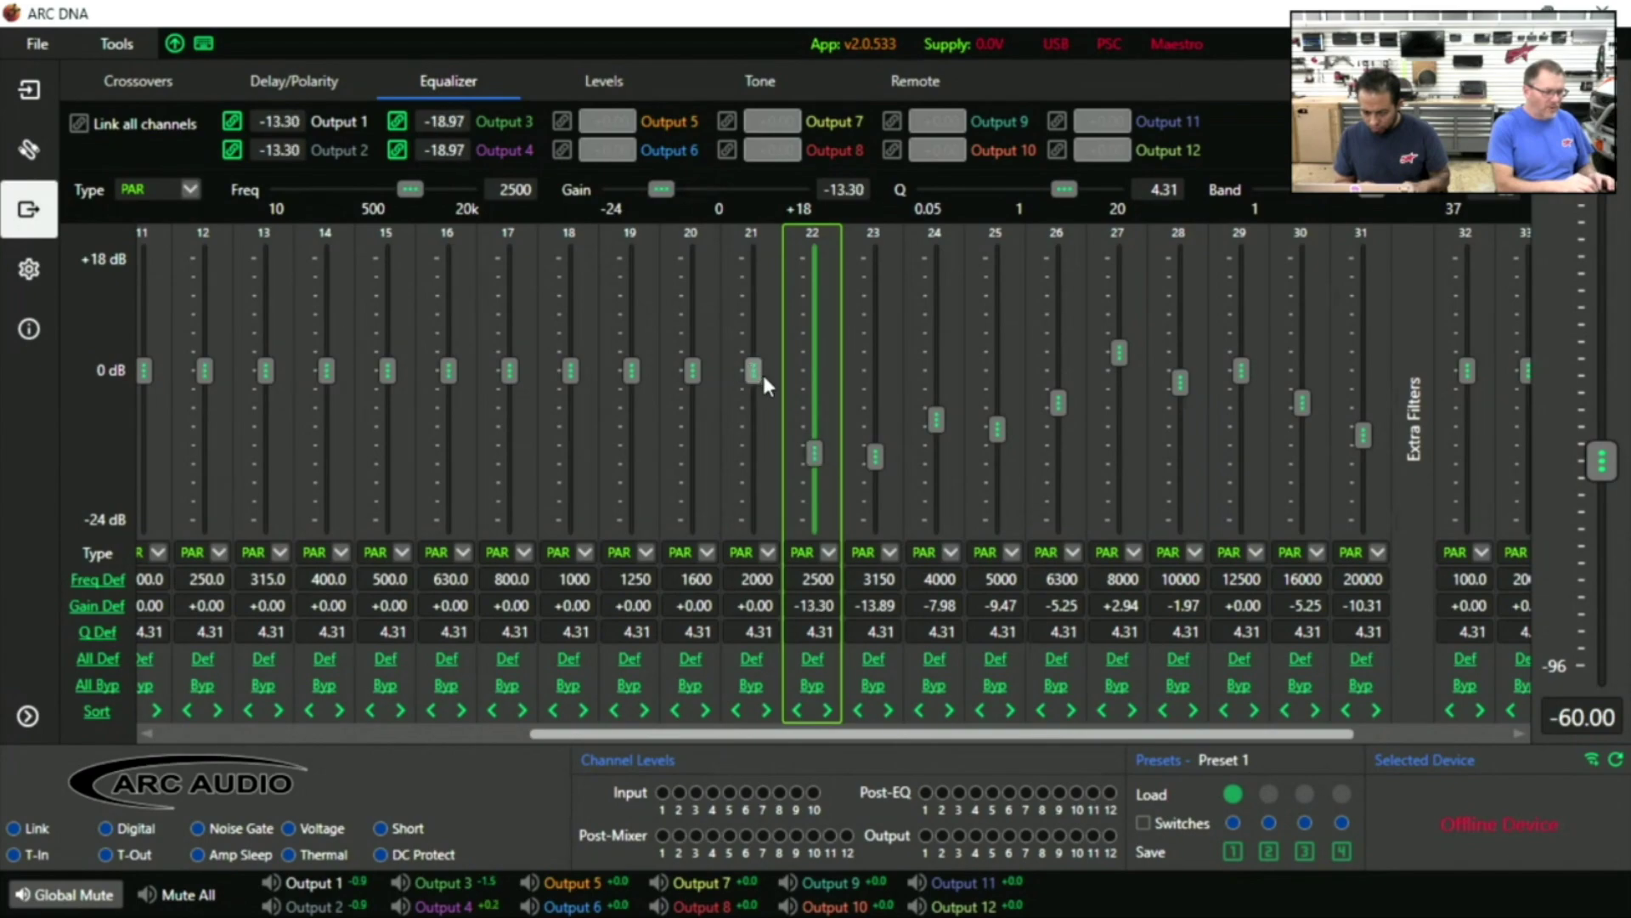
left_click_drag(763, 370, 765, 421)
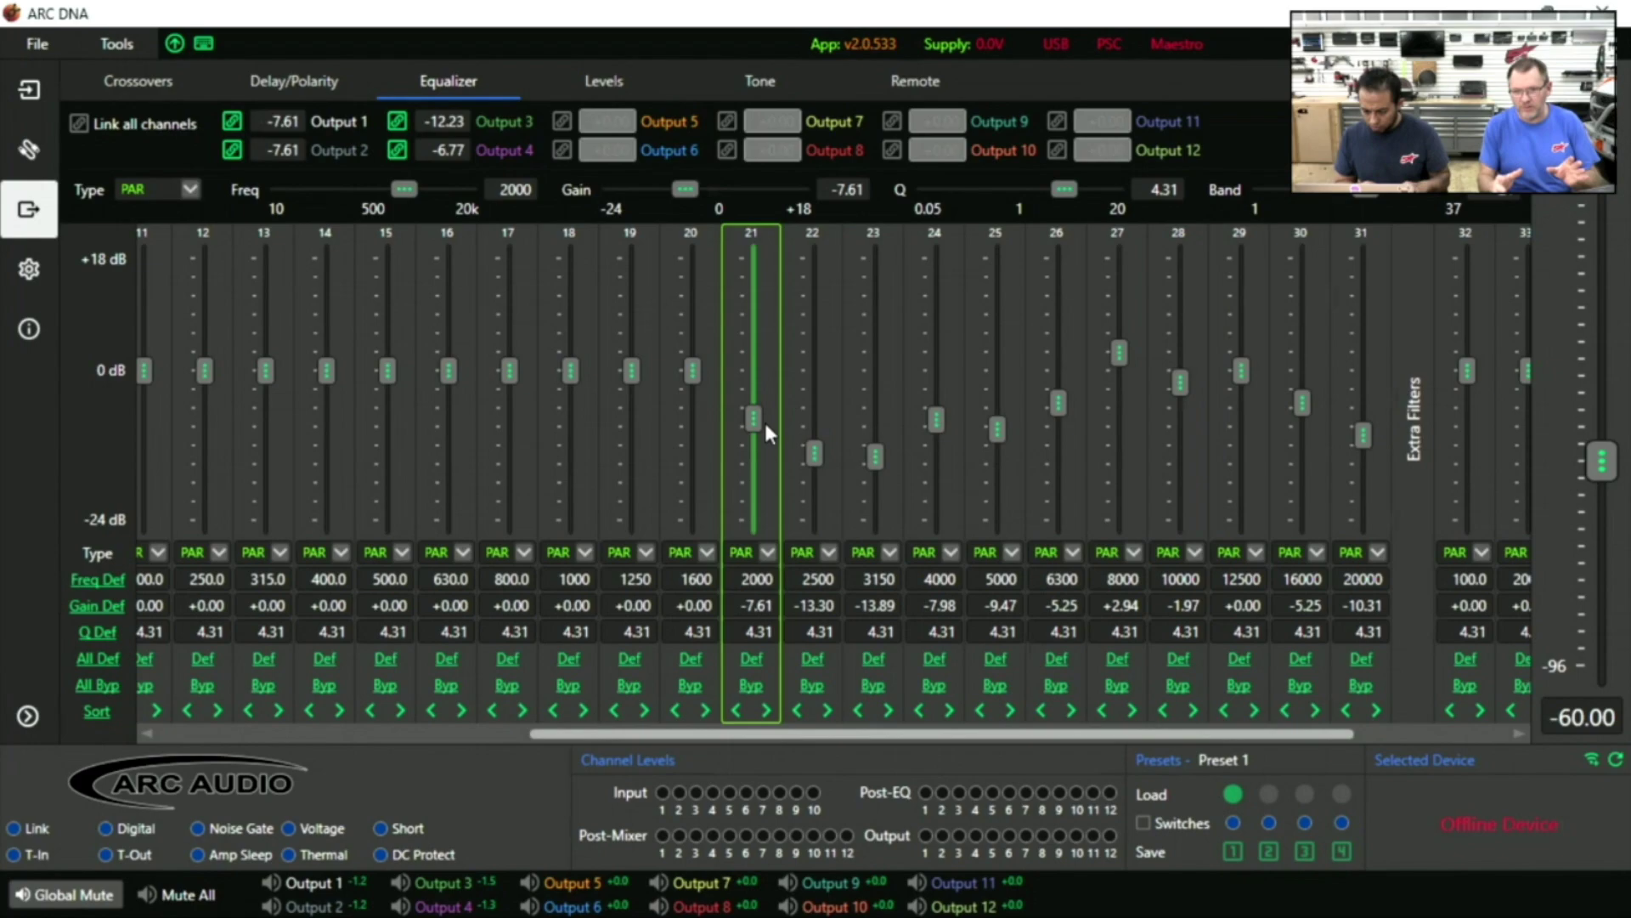
Step: Unlink Outputs 1 and 2 and compare the bands of Outputs 3 and 4, keeping those two linked
left_click(232, 121)
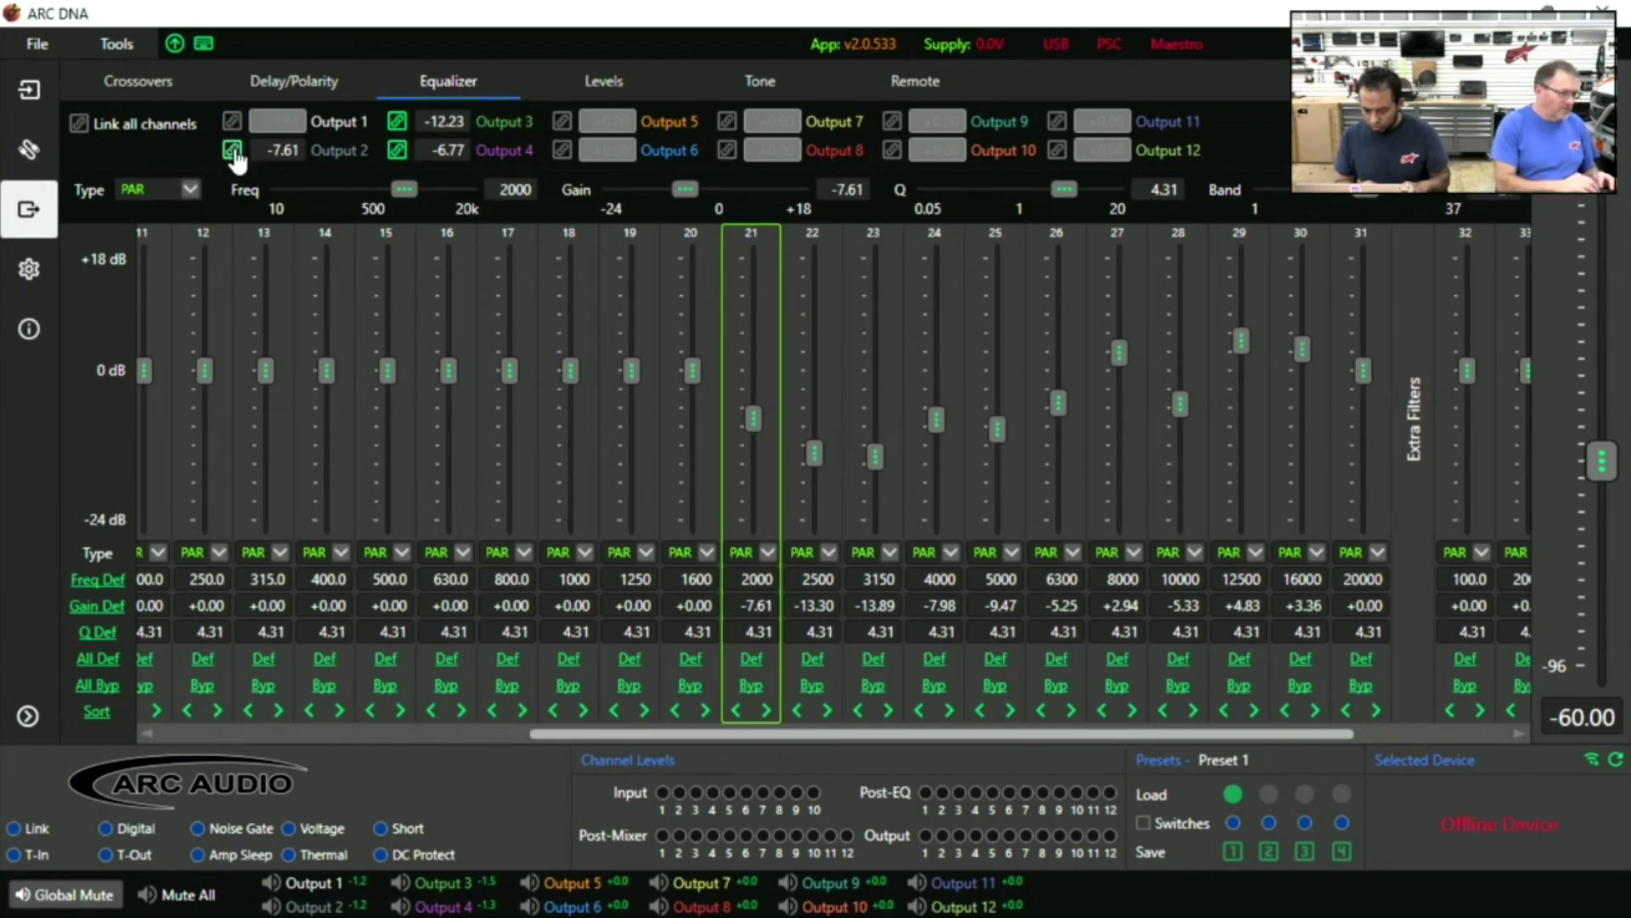
left_click(232, 150)
left_click(396, 123)
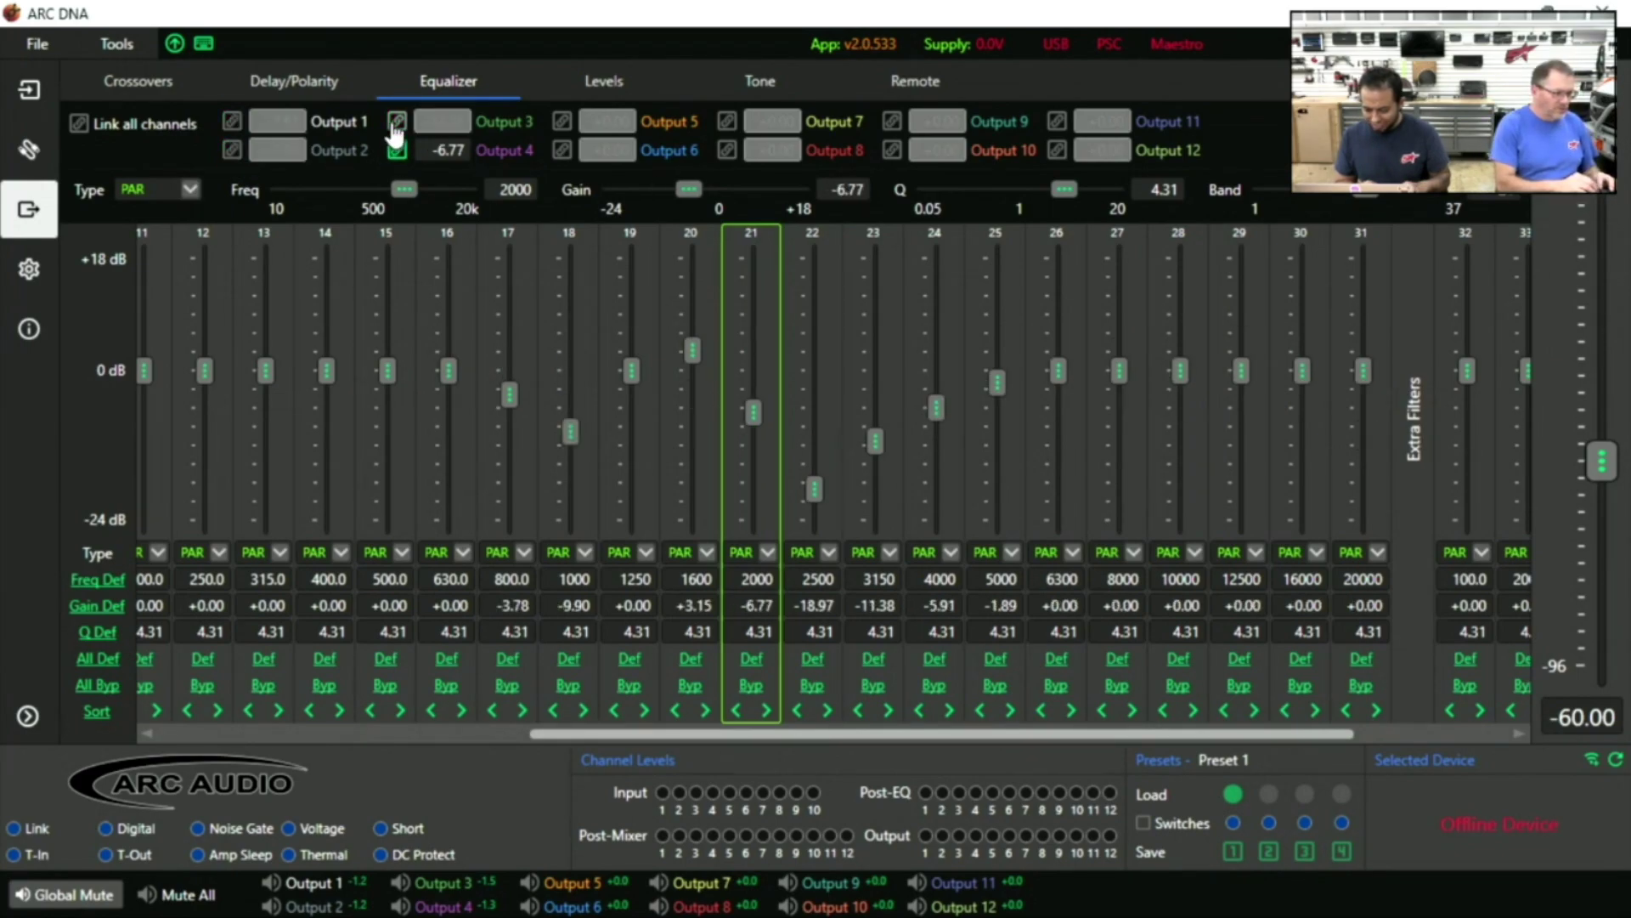
left_click(396, 122)
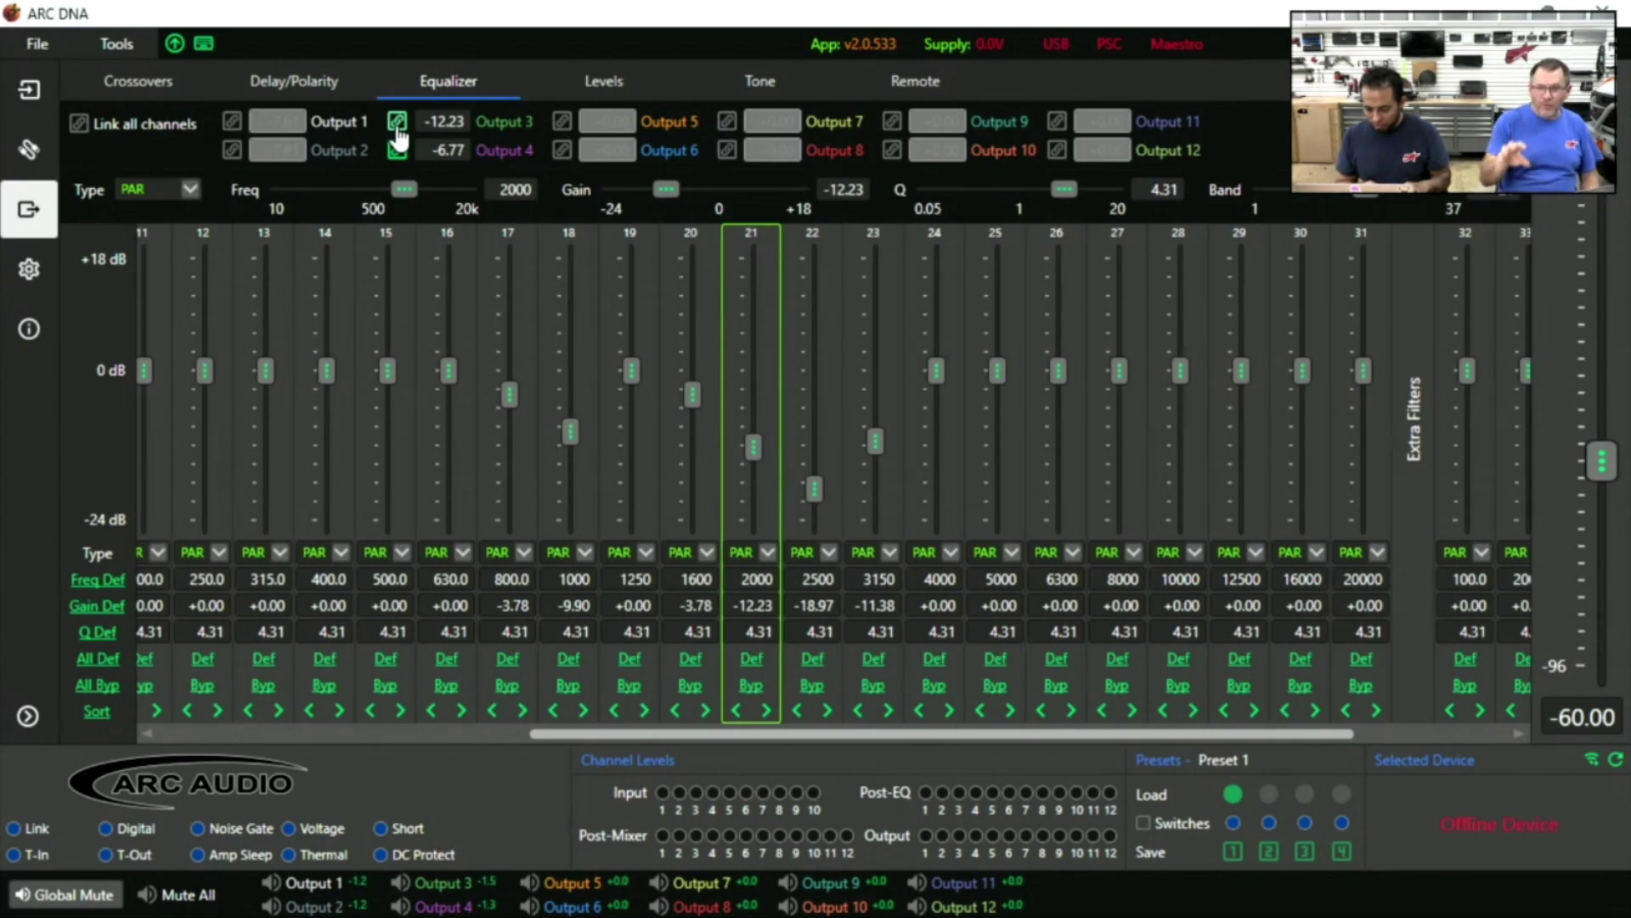
left_click(397, 128)
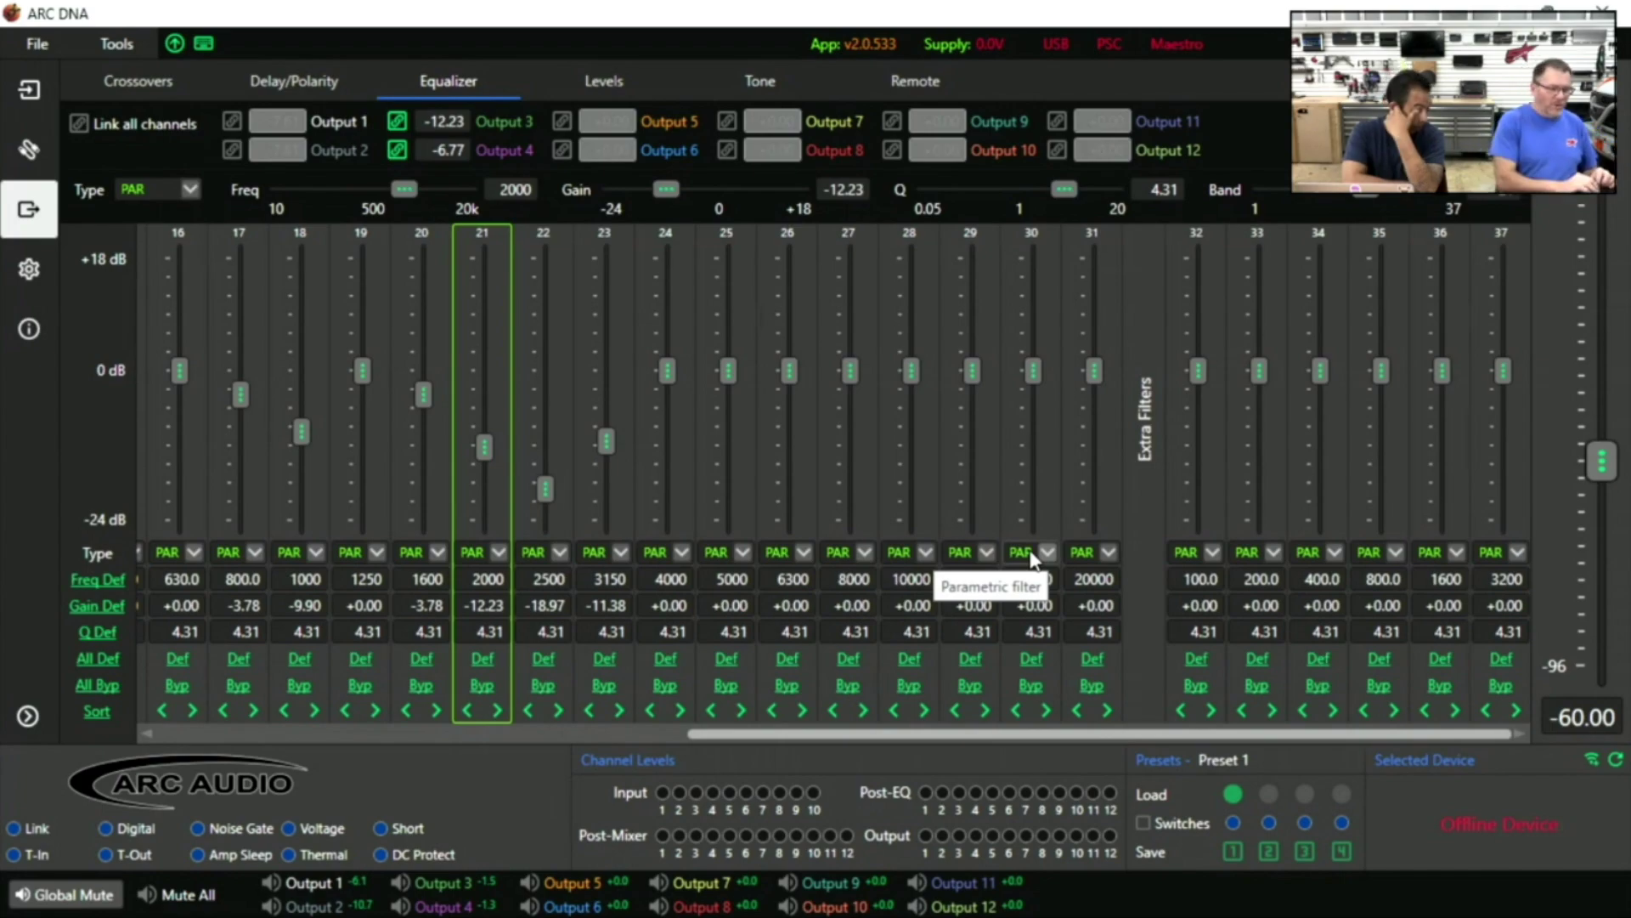
Step: Set the filter type of extra band 32 to HS for Outputs 3 and 4
left_click(865, 552)
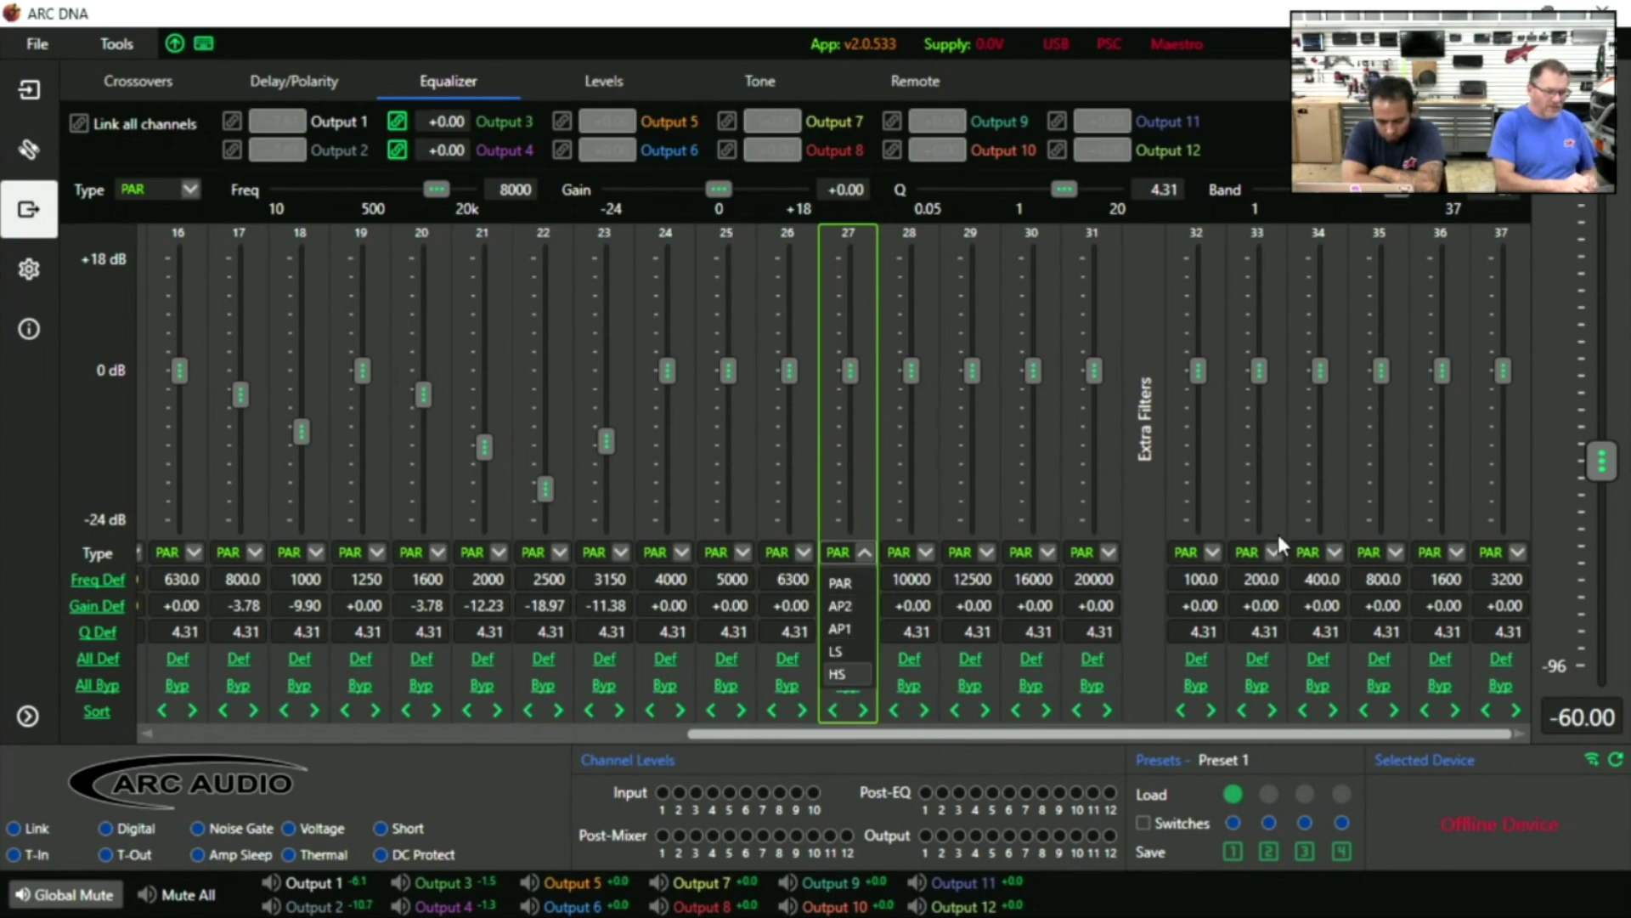
left_click(1202, 558)
left_click(1212, 552)
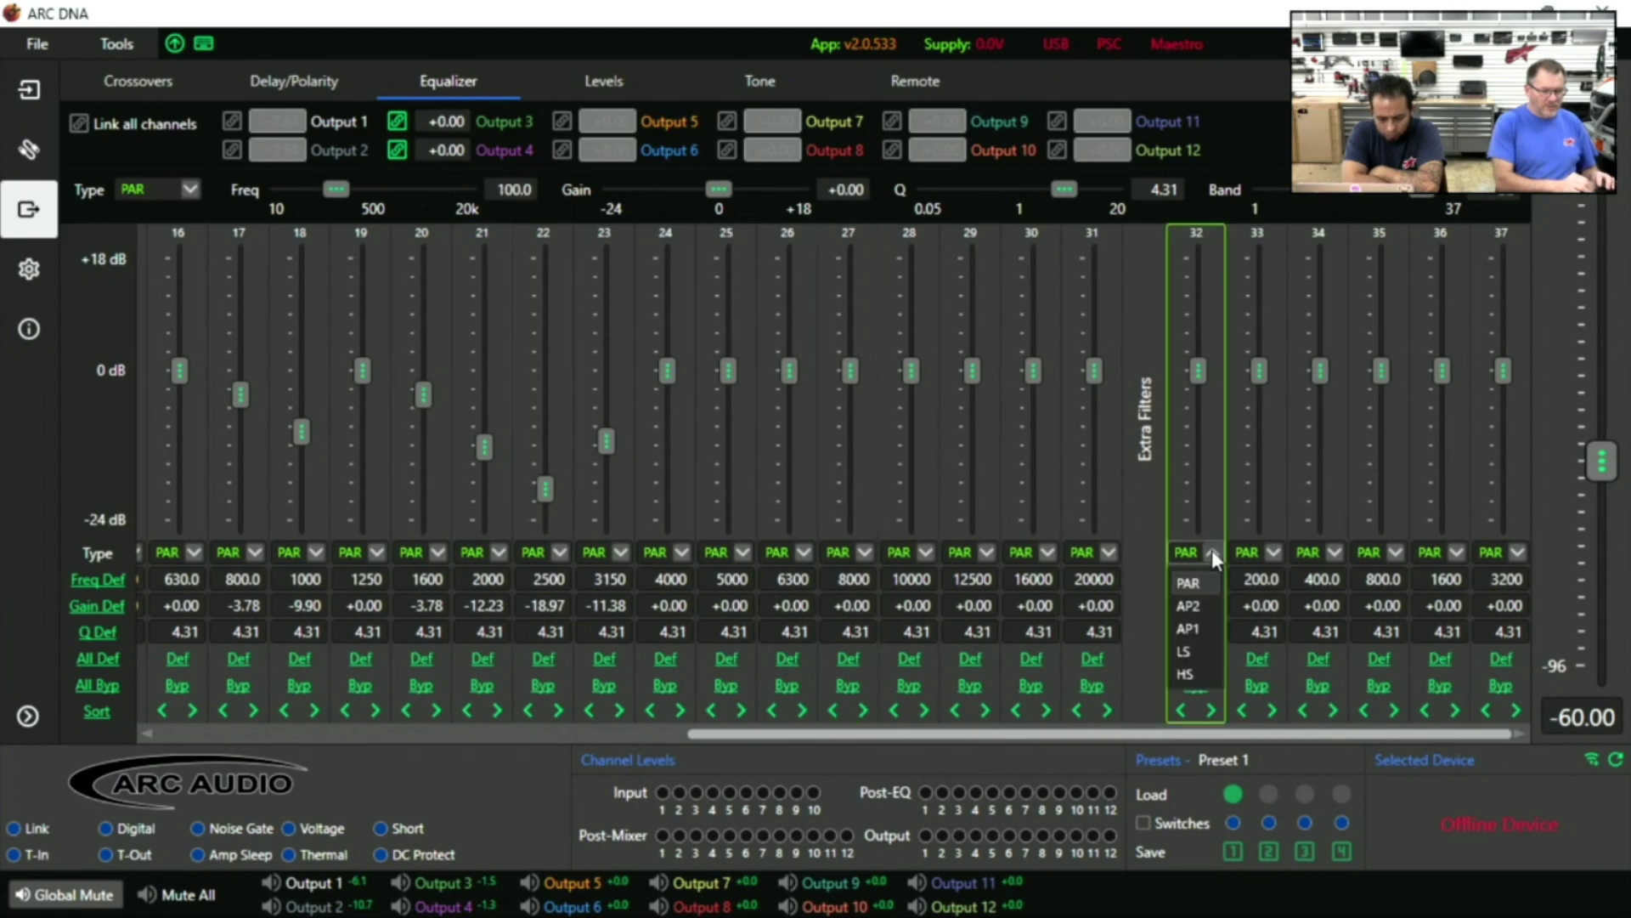
left_click(1196, 676)
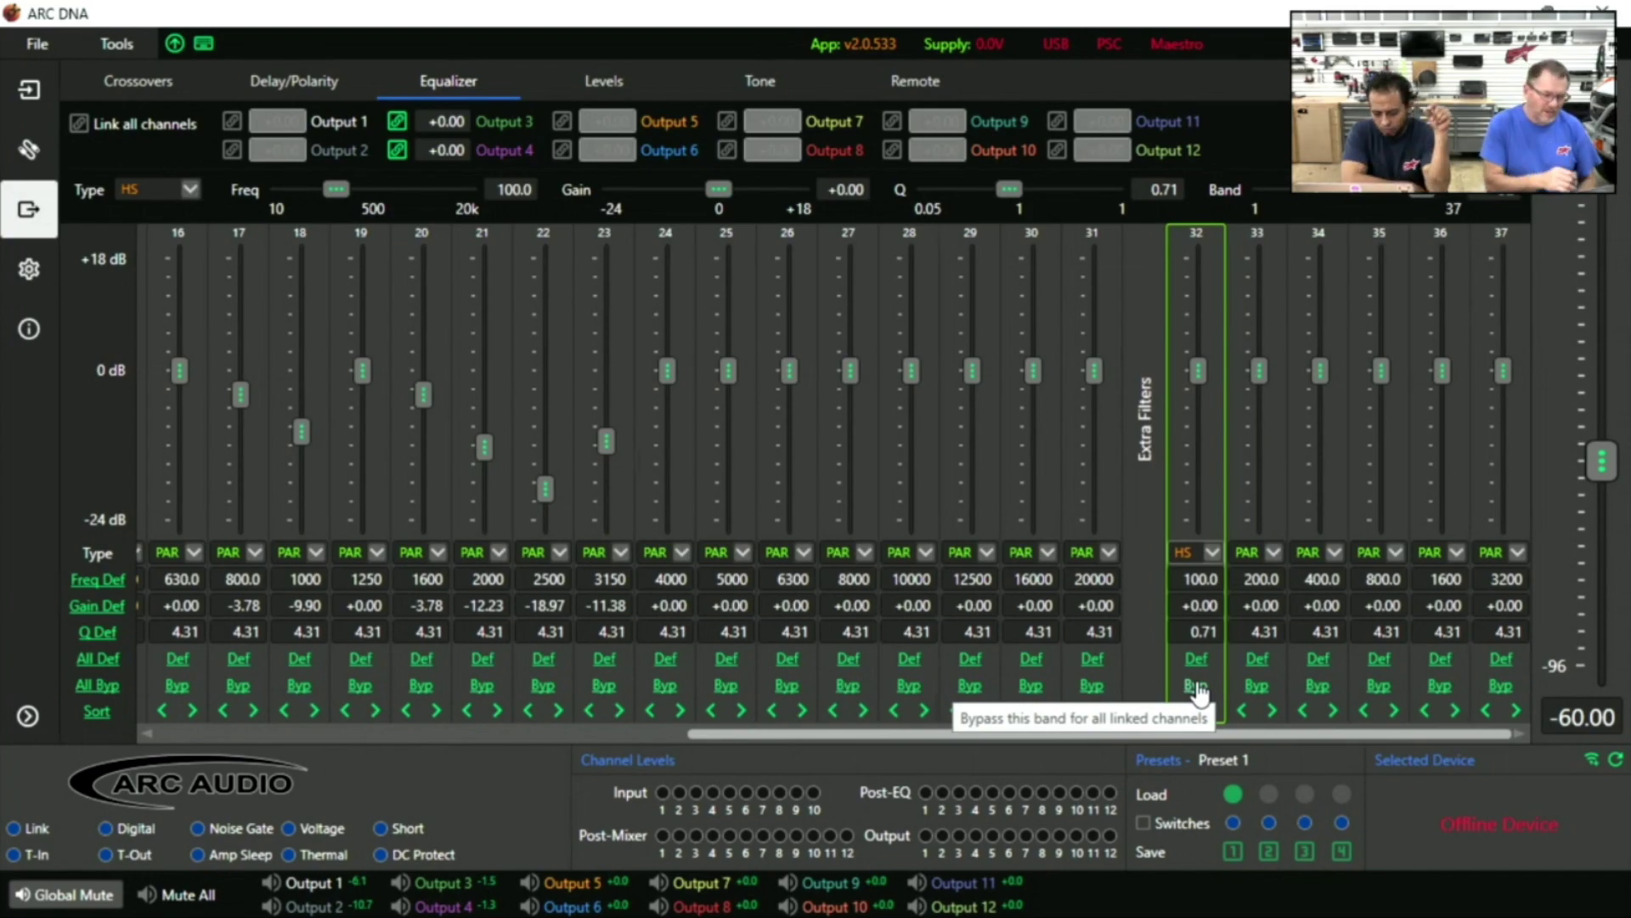
Step: Set band 32's frequency to about 6955 Hz, try a gain of +5.89 dB, and lower it to about -5.18 dB
double_click(1215, 580)
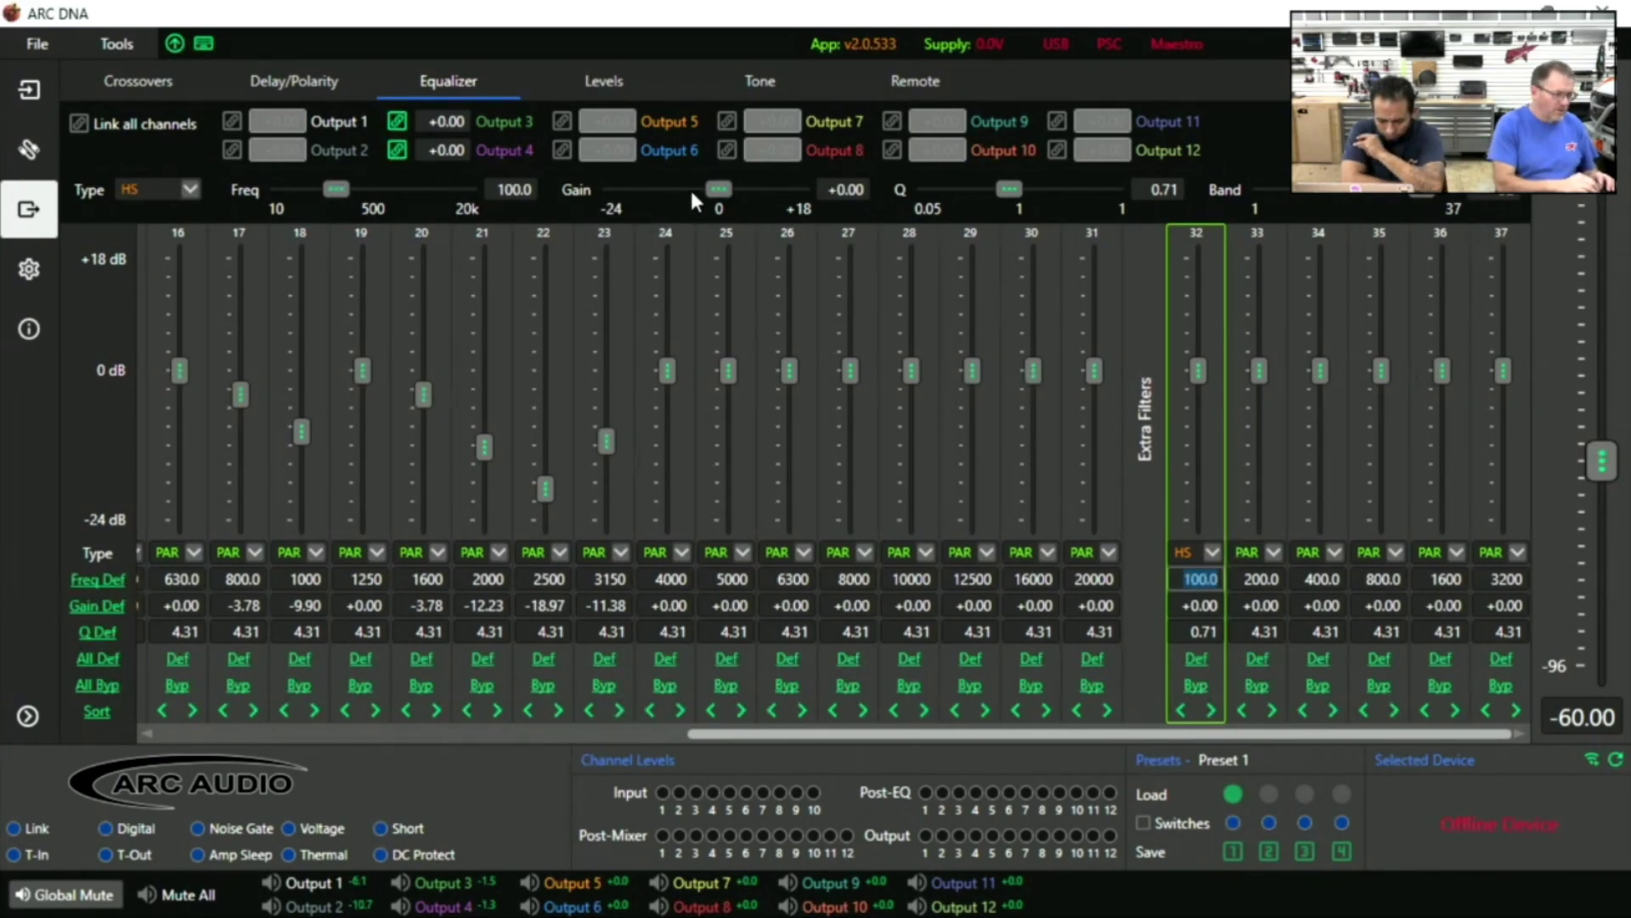
left_click_drag(325, 178, 433, 179)
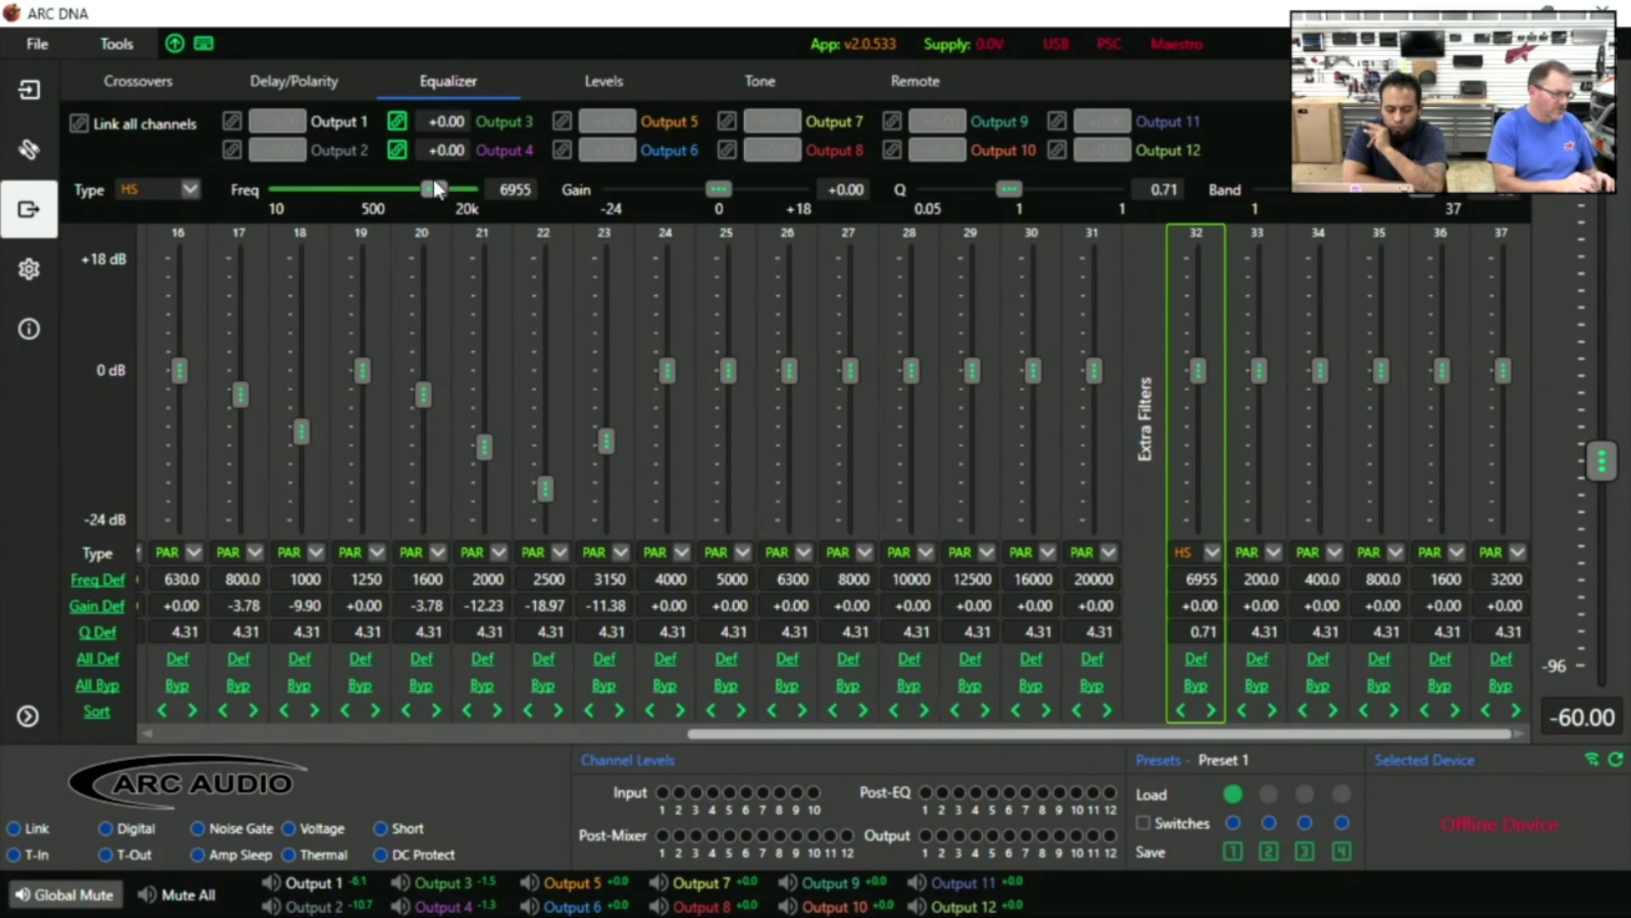
left_click_drag(1204, 375, 1191, 333)
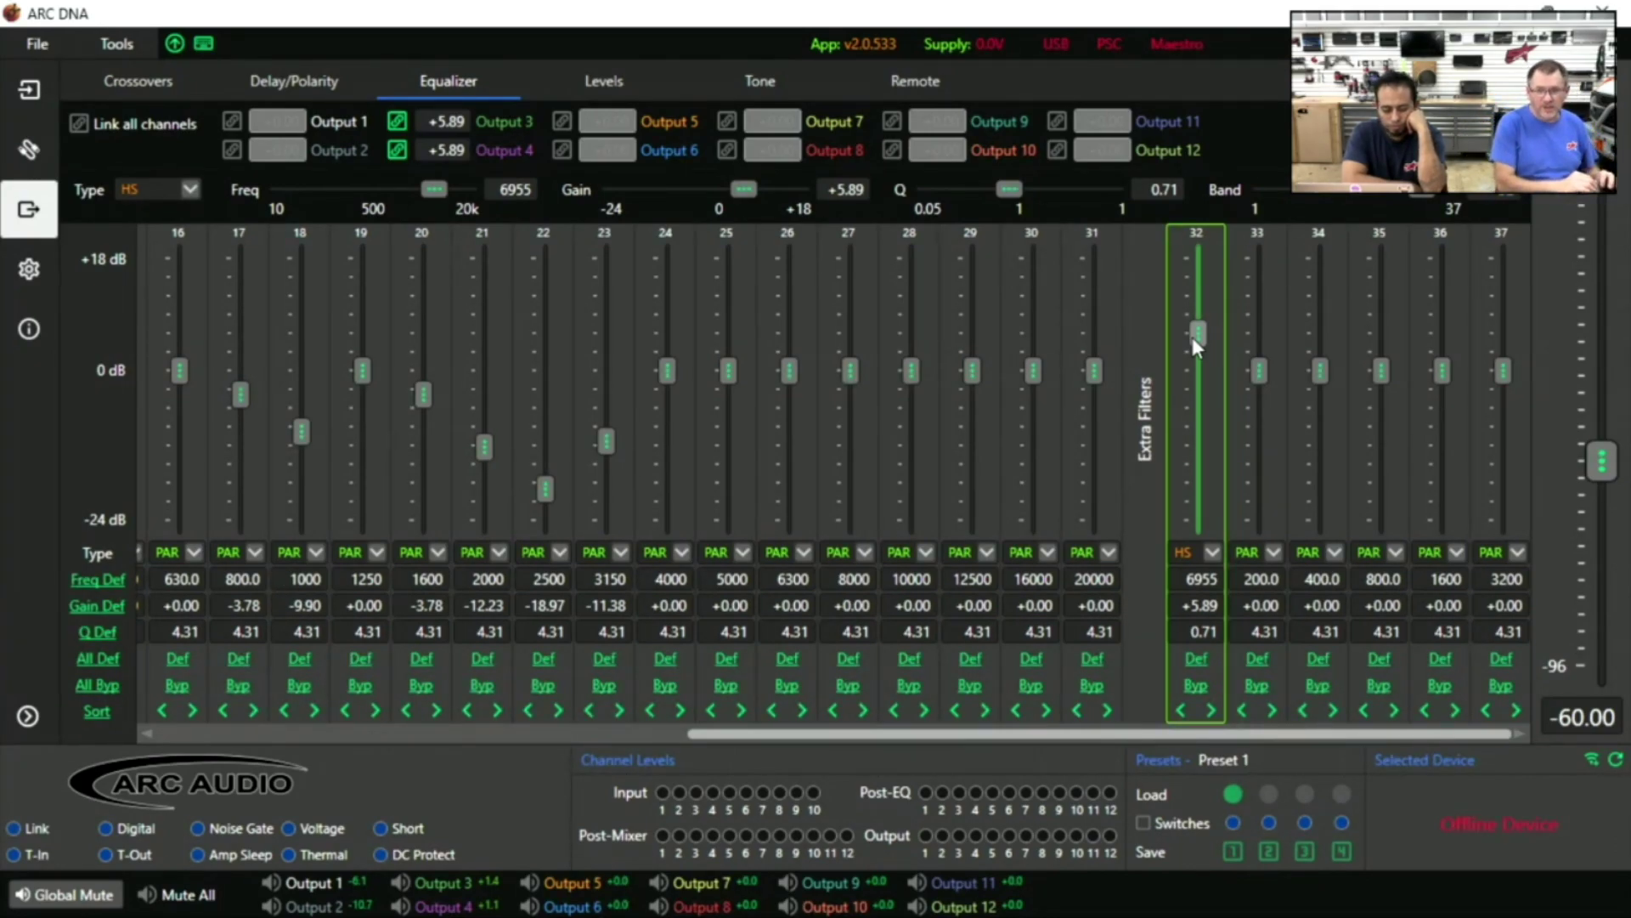
left_click_drag(1198, 333, 1209, 404)
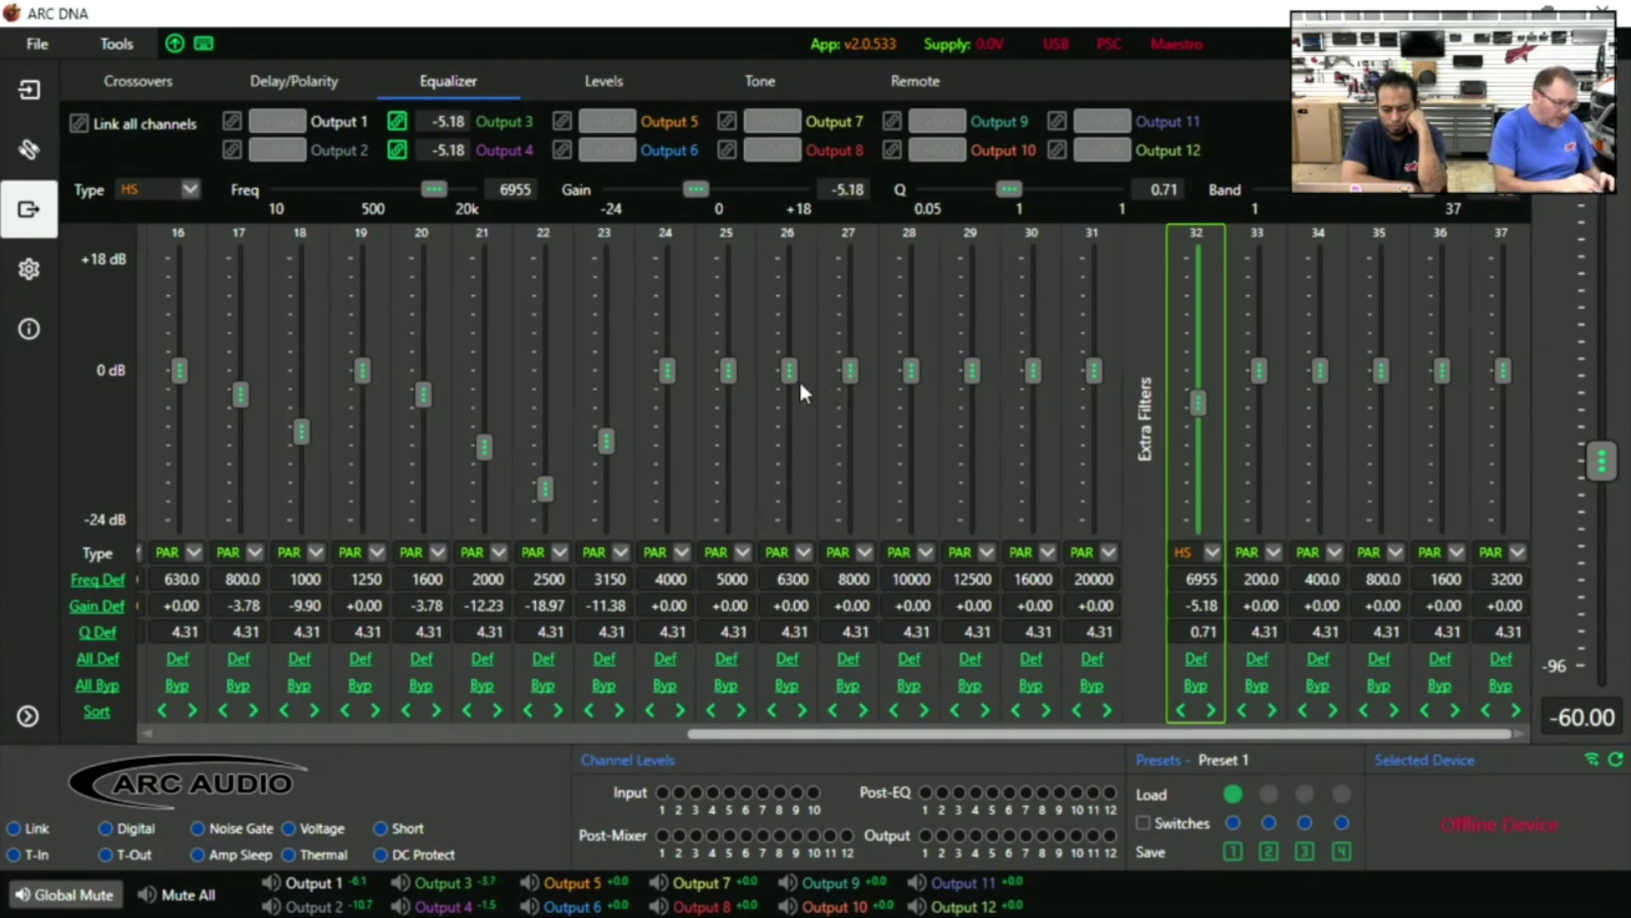
Step: Lower the 6300 Hz band to about -6.68 dB and the 8000 and 10000 Hz bands to about -3.42 dB
left_click_drag(788, 376, 789, 413)
left_click_drag(859, 365, 916, 390)
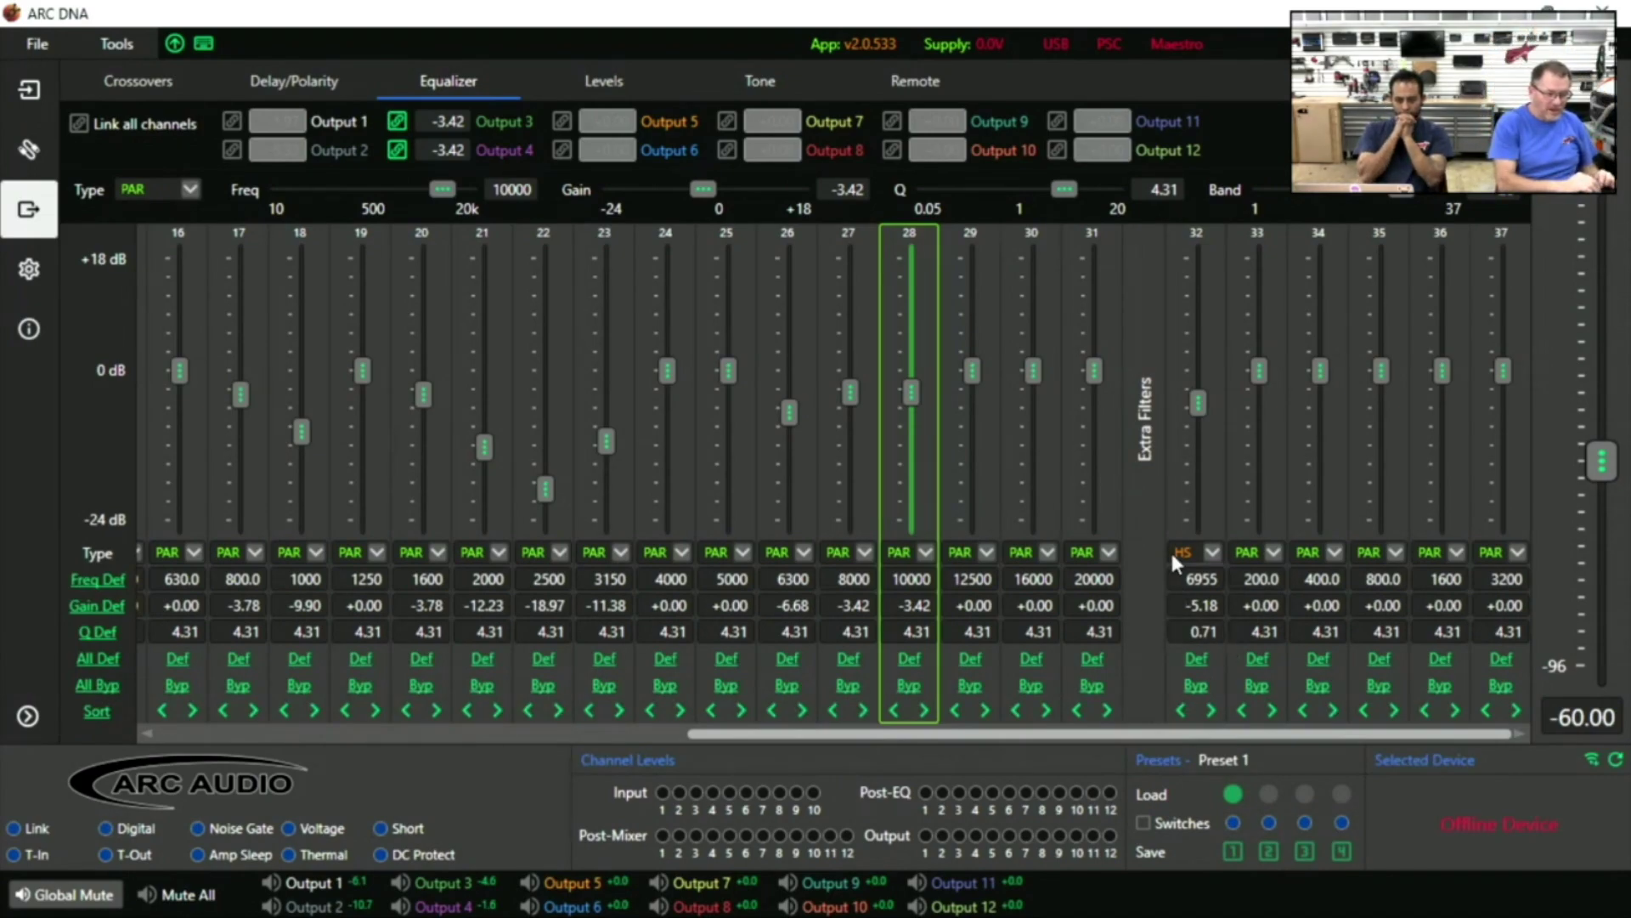
Step: Change the filter type of extra band 32 to LS
left_click(1212, 553)
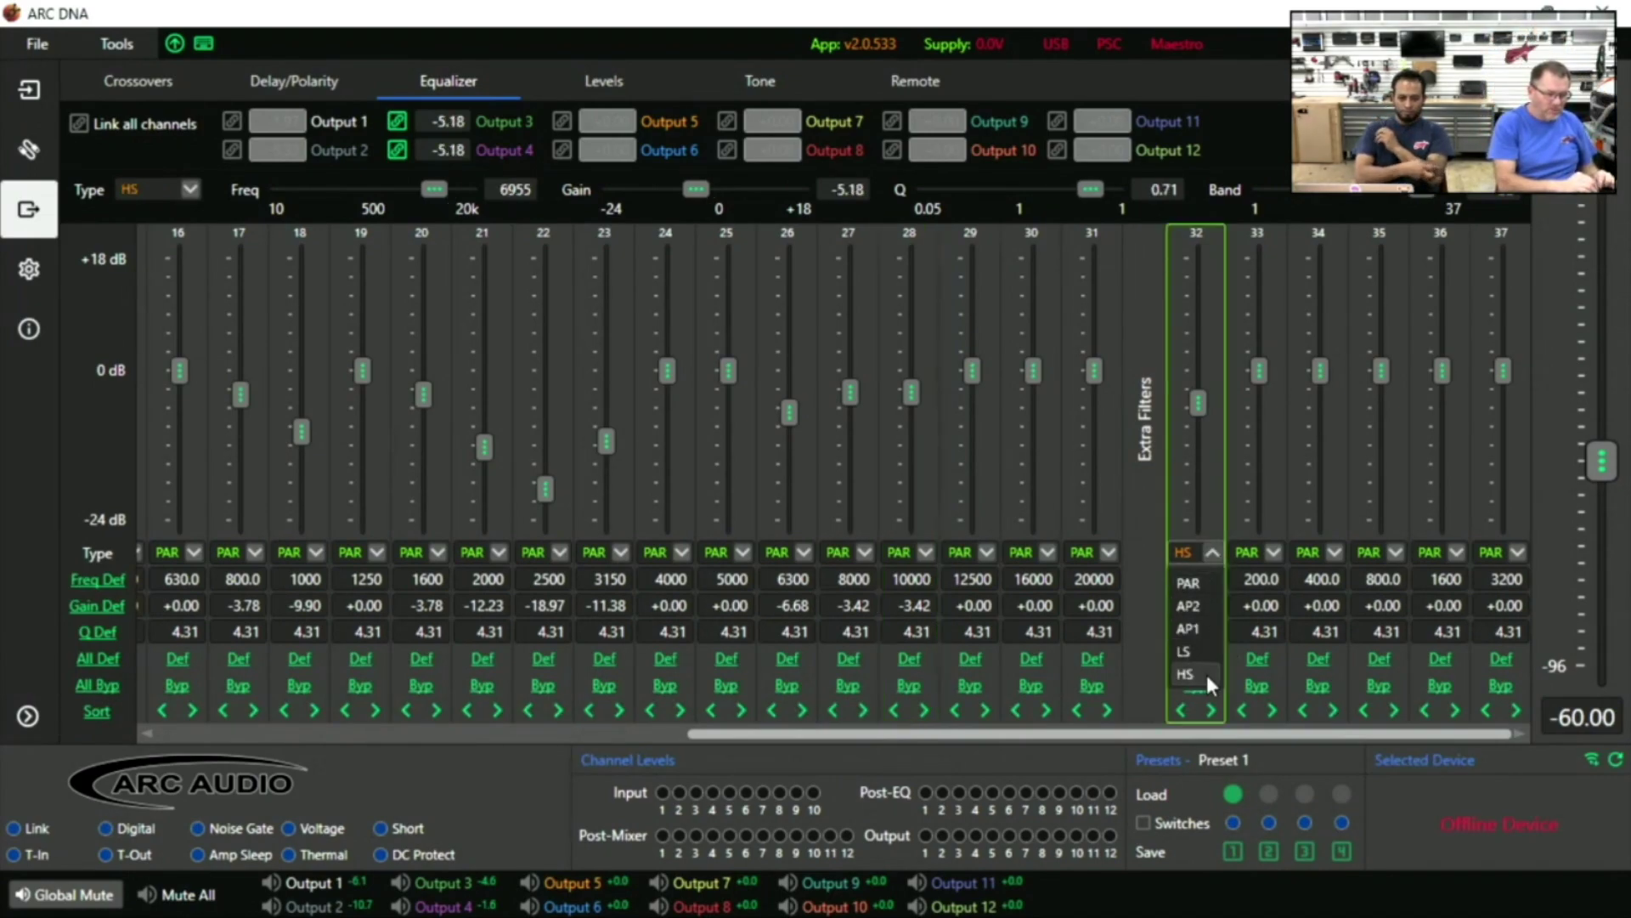
left_click(1196, 651)
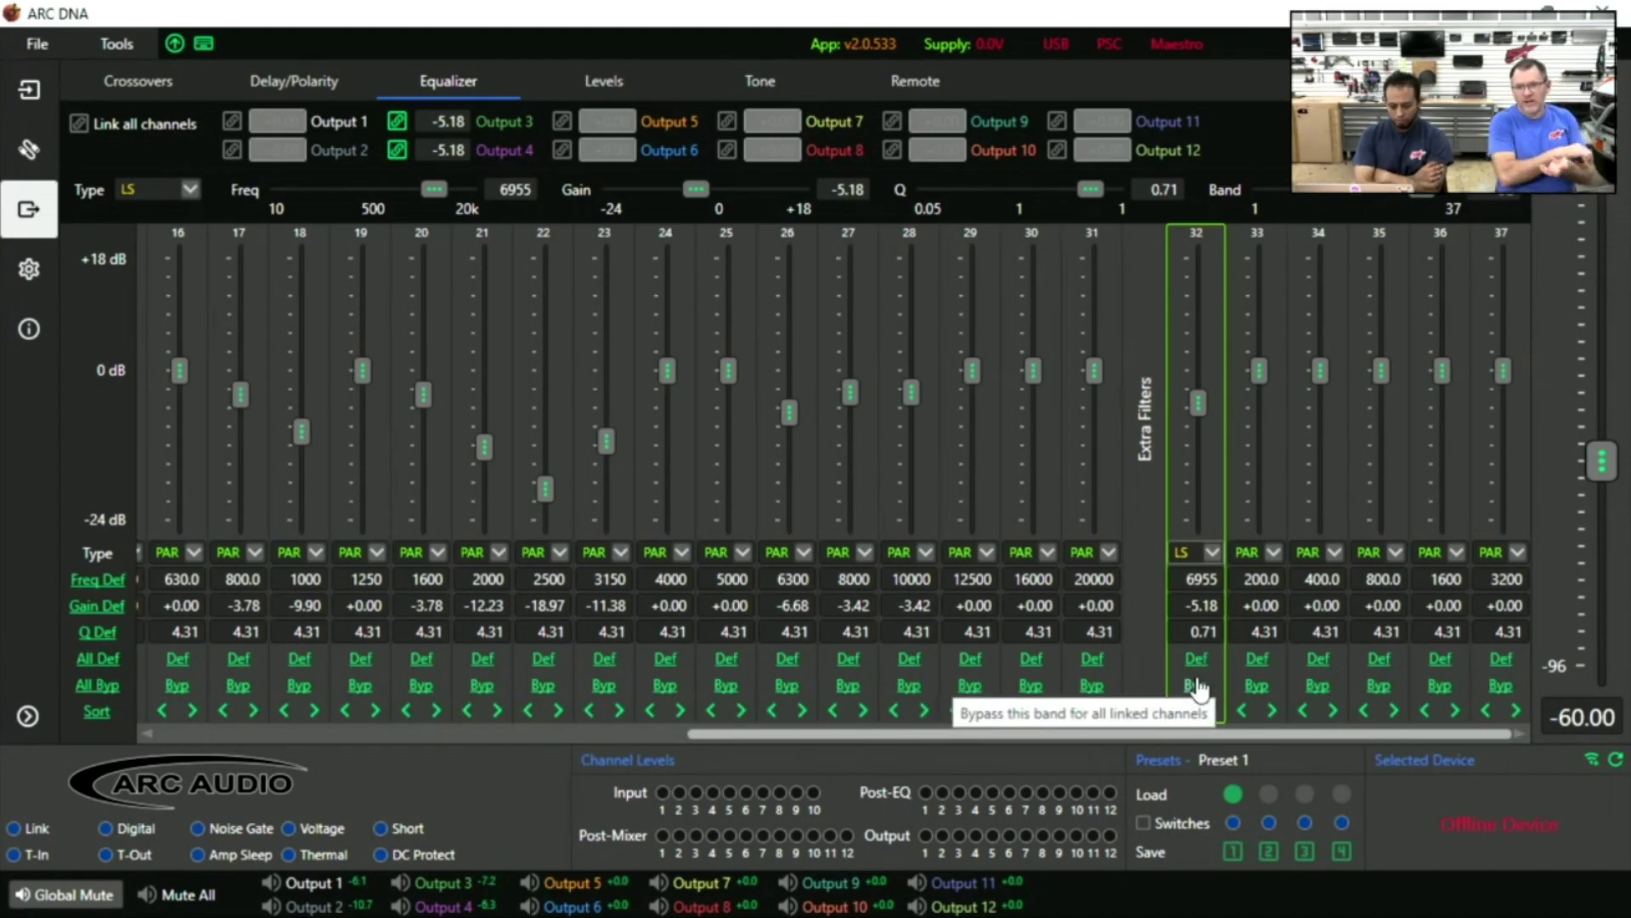